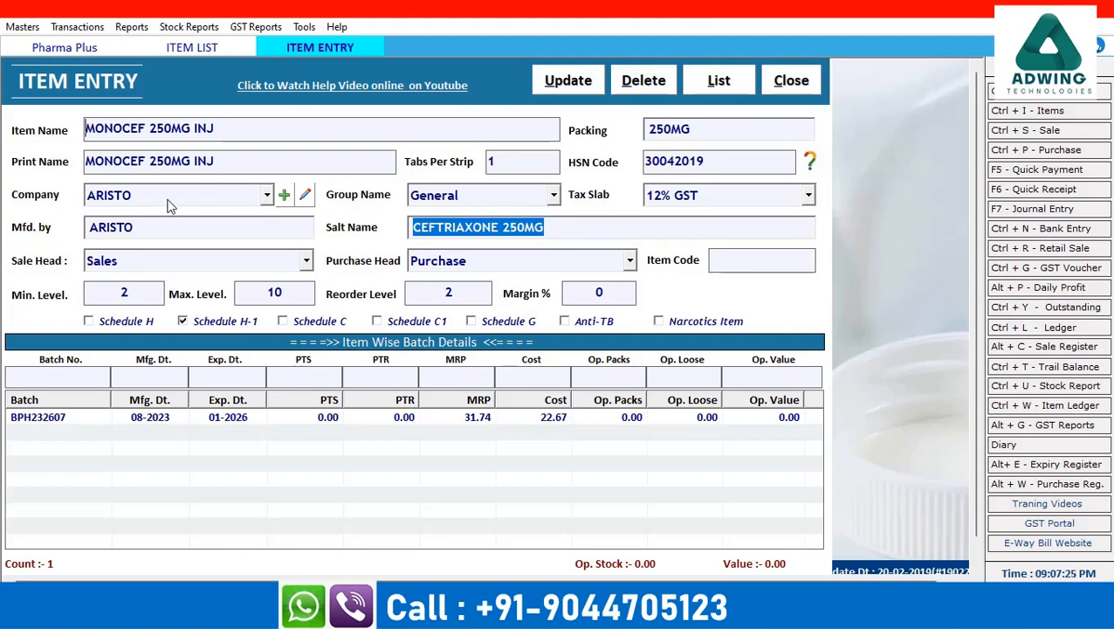
Keep General as the MONOCEF 250MG INJ item's group after reviewing the Group Name list
{"action": "left_click", "coordinate": [553, 195]}
{"action": "left_click", "coordinate": [550, 203]}
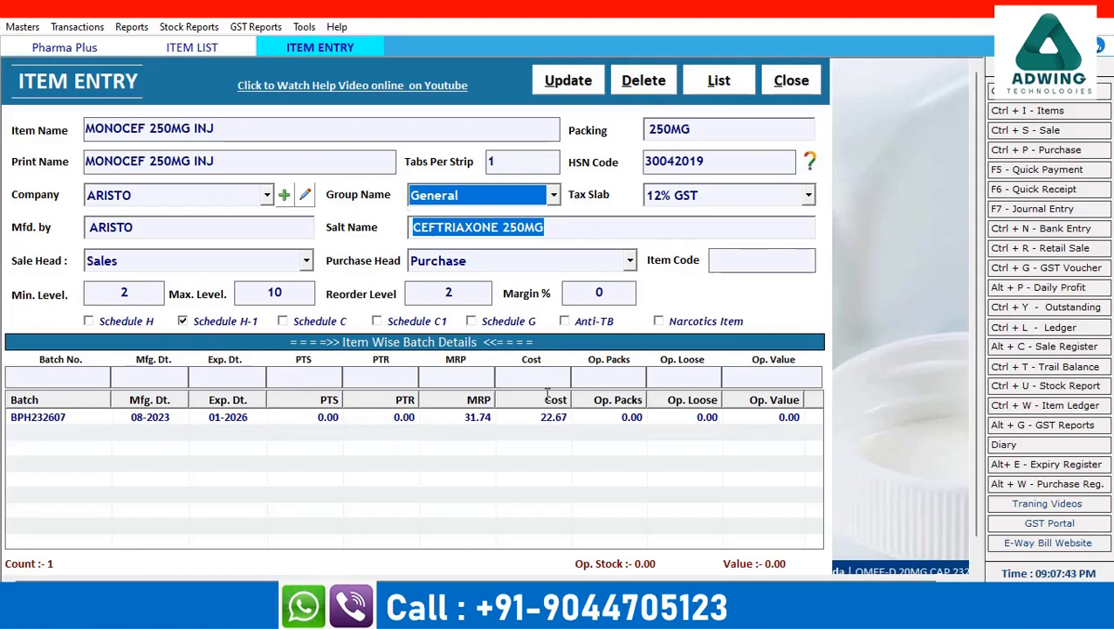
Close the item entry and item list, then dismiss the Transactions menu without choosing anything
{"action": "left_click", "coordinate": [797, 82]}
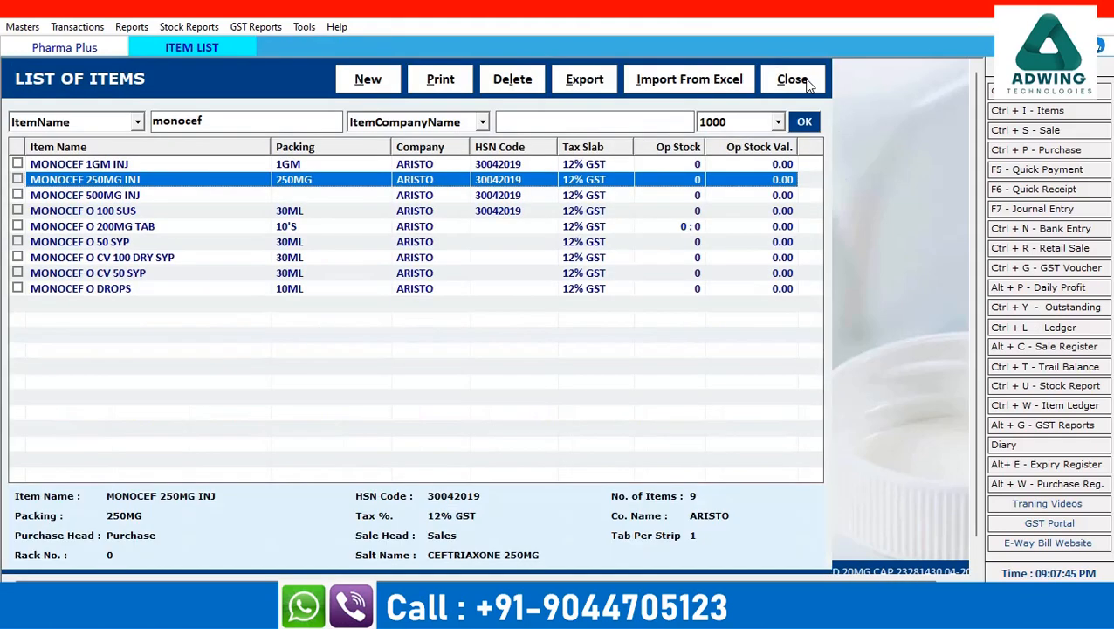
{"action": "left_click", "coordinate": [808, 83]}
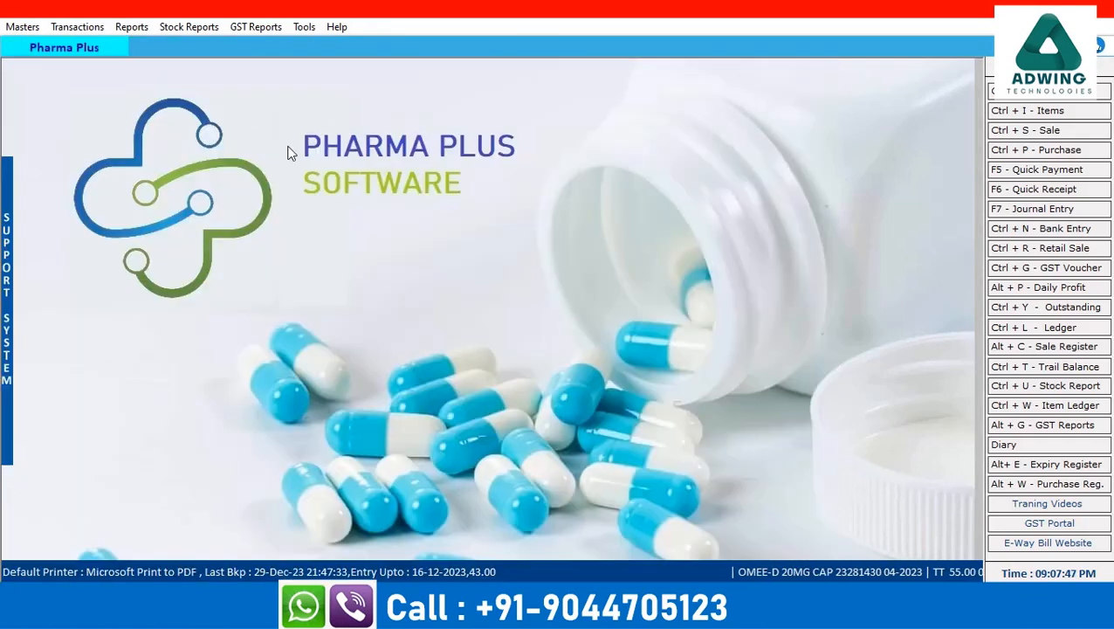
{"action": "left_click", "coordinate": [75, 27]}
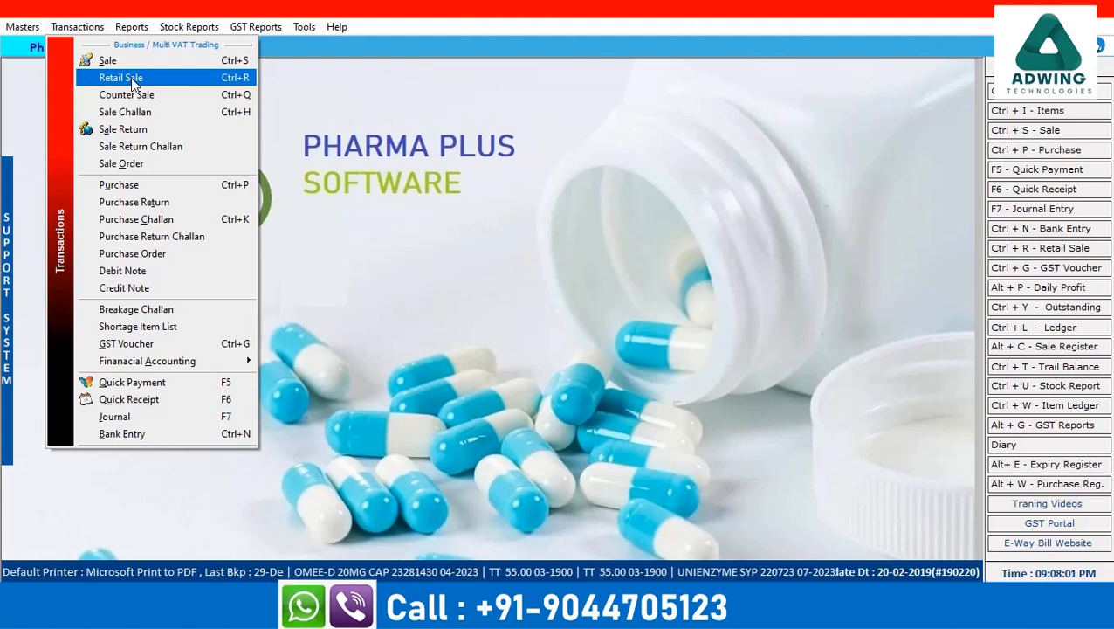
{"action": "left_click", "coordinate": [410, 269]}
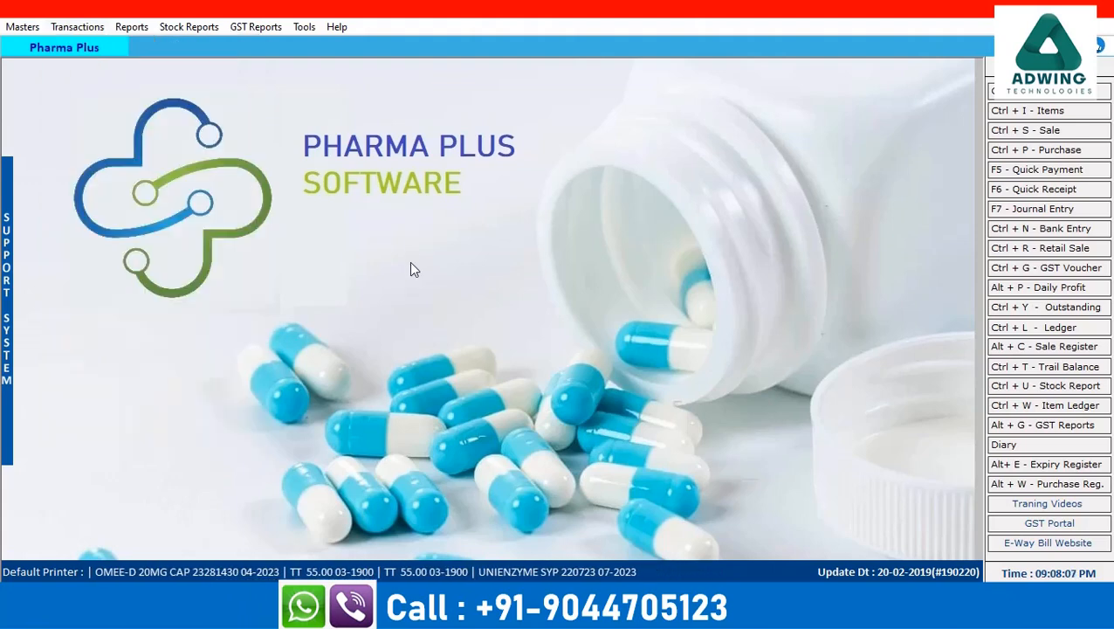
Enable 'Keep Refereing Doctor in Retail Sale' in the General options and apply it
{"action": "left_click", "coordinate": [306, 27]}
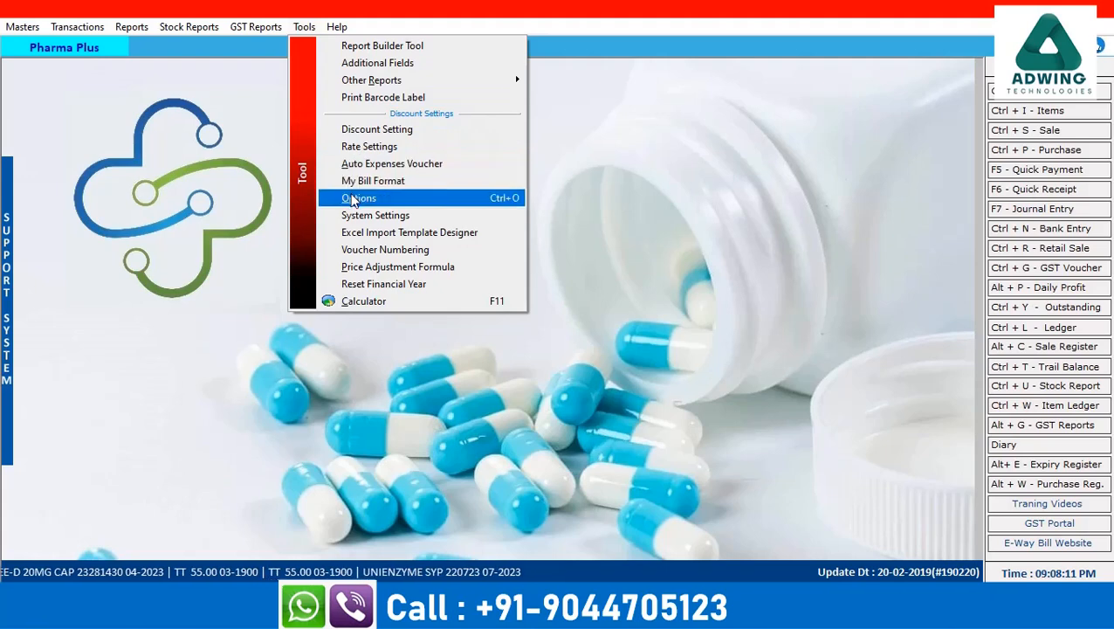
{"action": "left_click", "coordinate": [354, 200]}
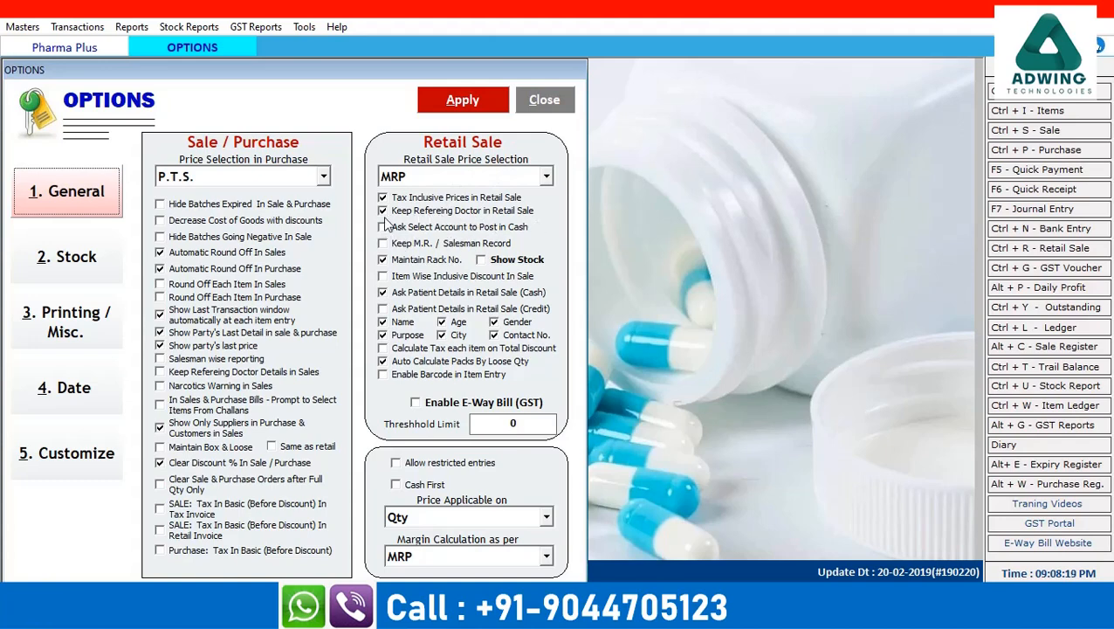
{"action": "left_click", "coordinate": [382, 211]}
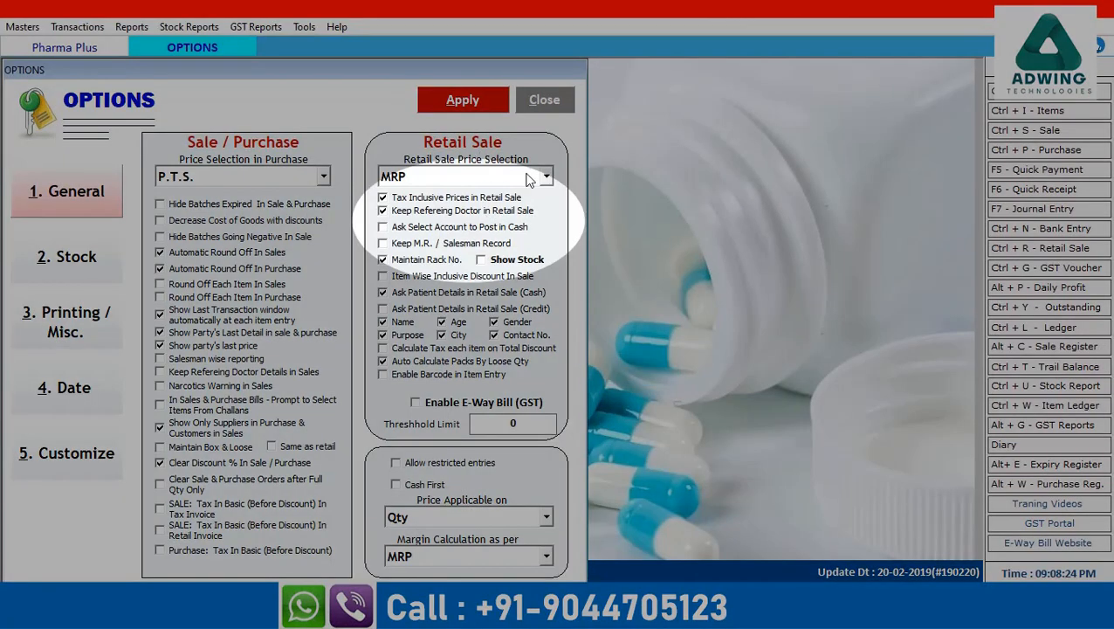
{"action": "left_click", "coordinate": [462, 101]}
{"action": "left_click", "coordinate": [588, 356]}
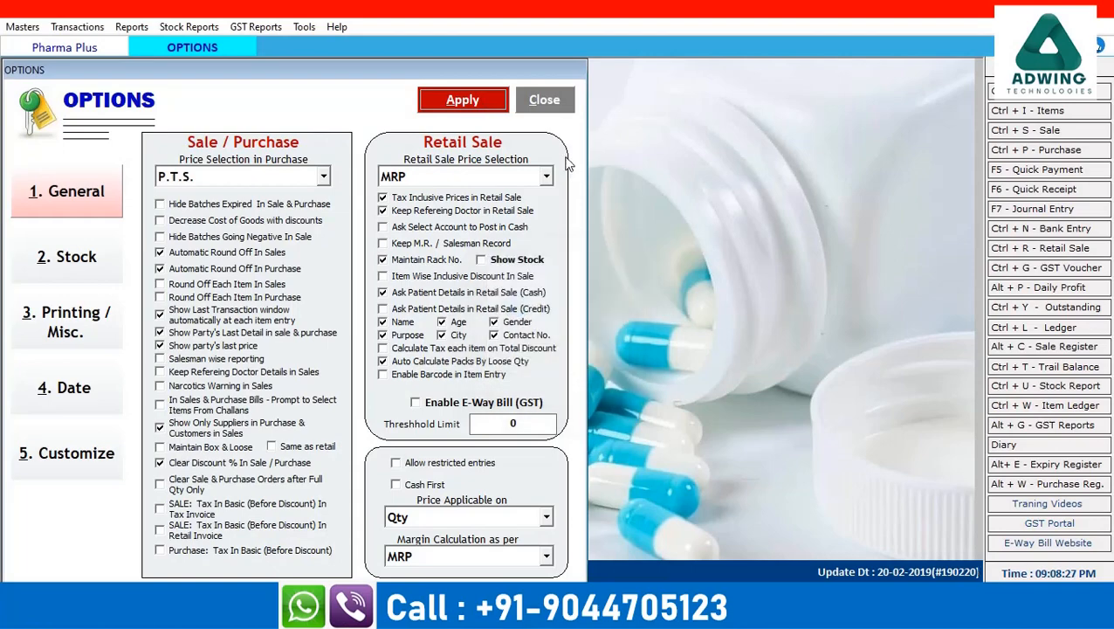
{"action": "left_click", "coordinate": [547, 100]}
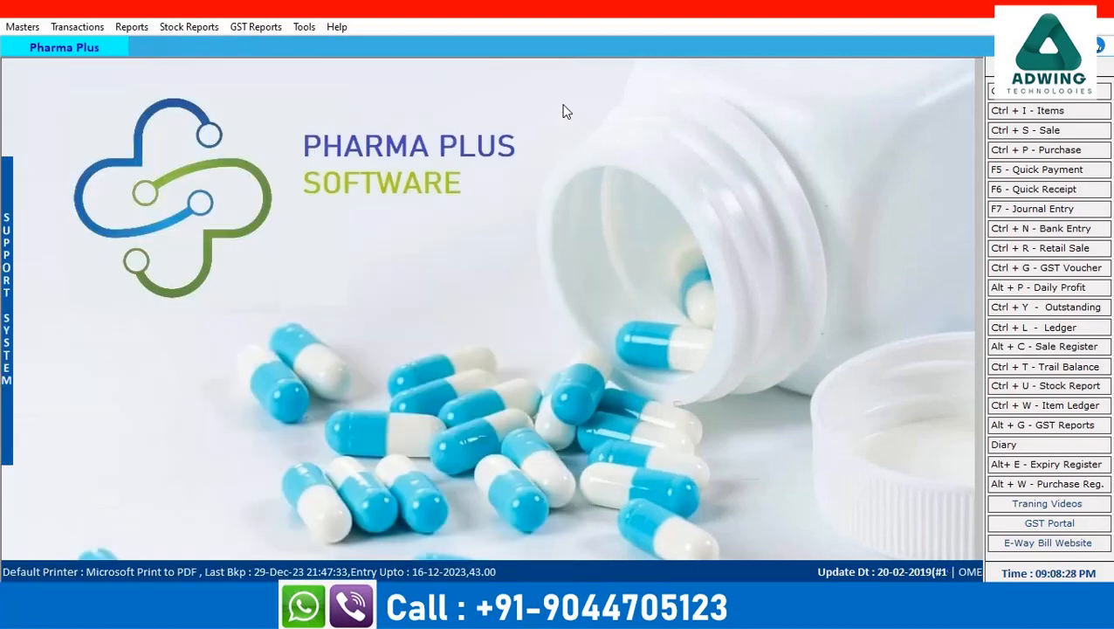
Start a new Retail Sale bill dated 31-12-2023 on Cash terms
{"action": "left_click", "coordinate": [98, 29]}
{"action": "left_click", "coordinate": [112, 77]}
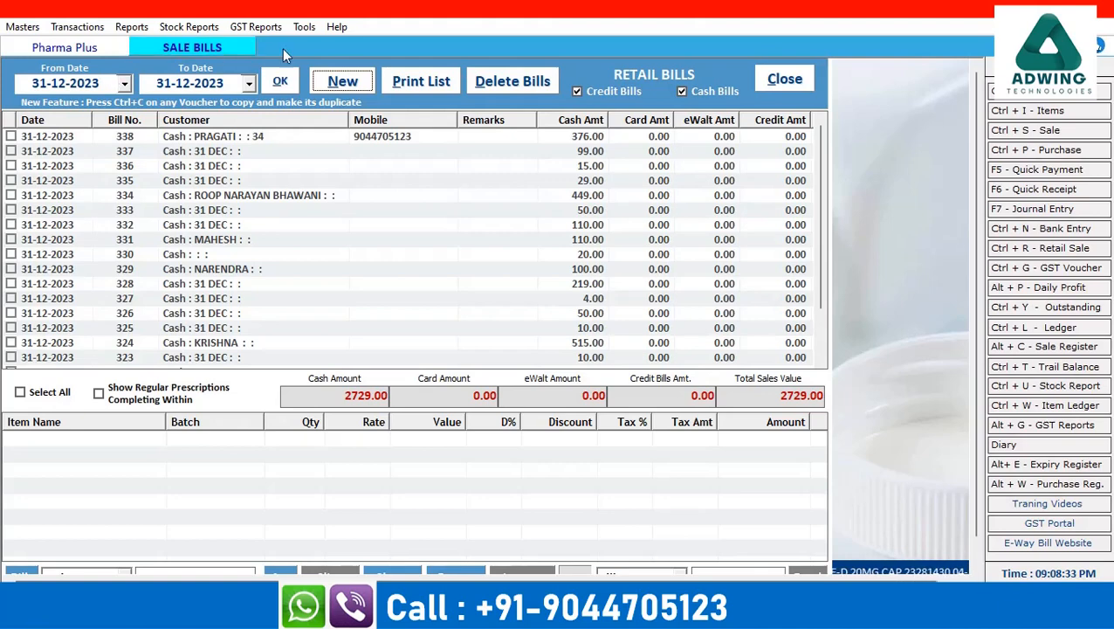
{"action": "left_click", "coordinate": [345, 80]}
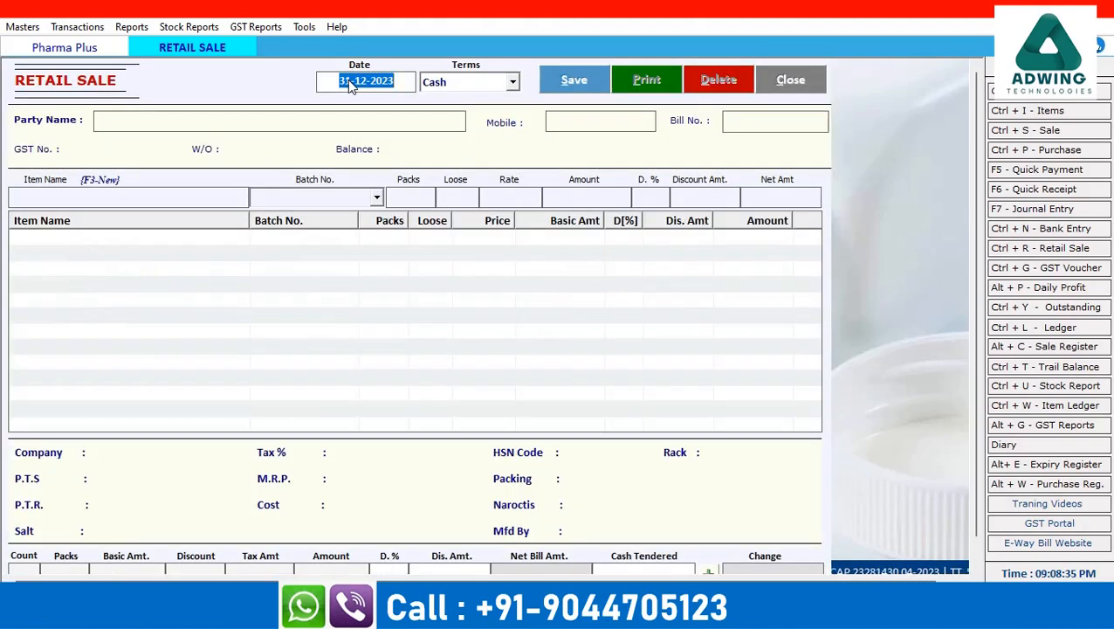
{"action": "key", "text": "Return"}
{"action": "key", "text": "Return"}
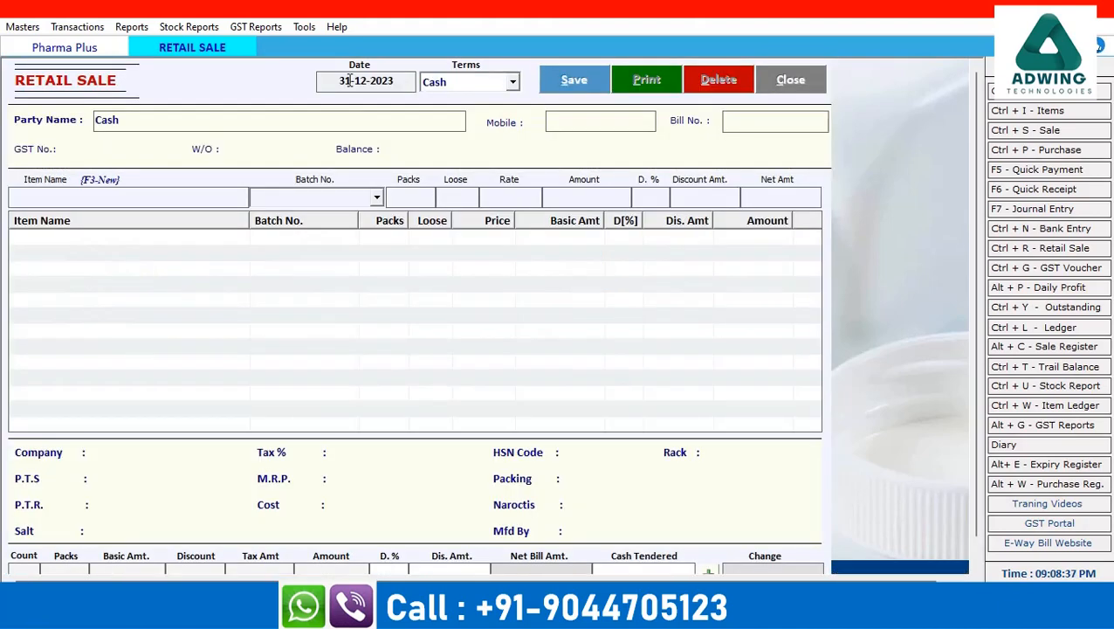
{"action": "key", "text": "Return"}
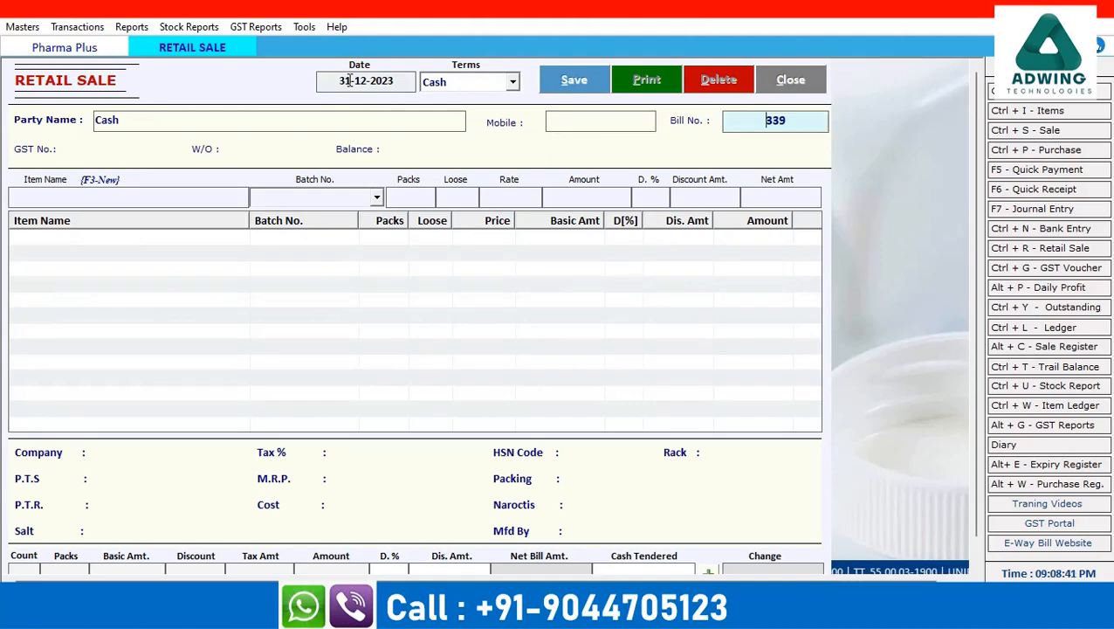
Enter the patient's name, age 34 and Male gender in the customer details
{"action": "key", "text": "Return"}
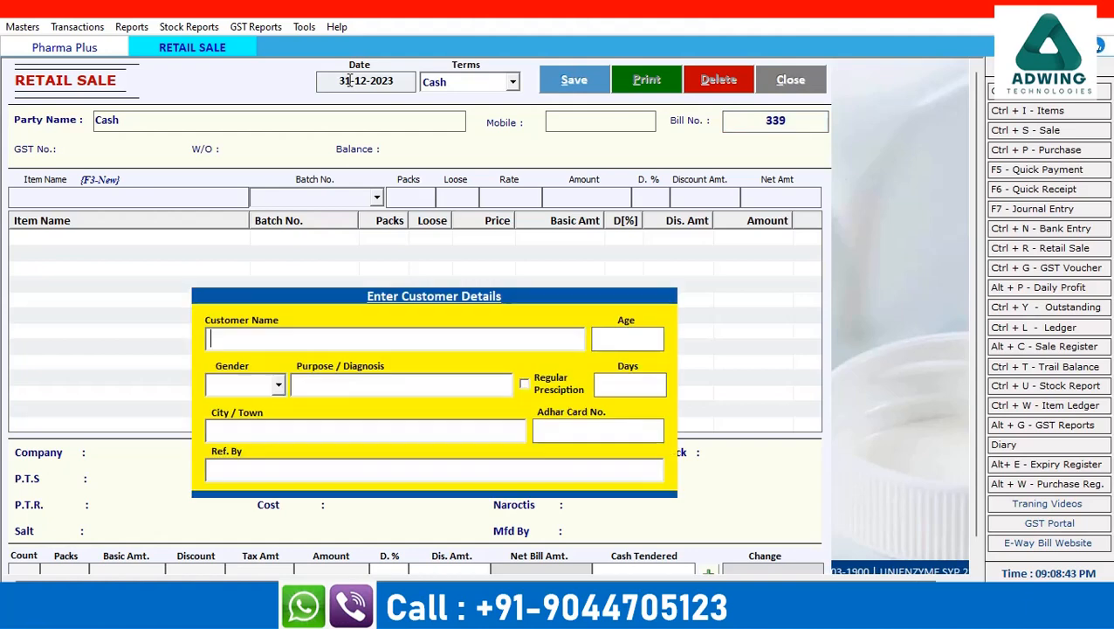
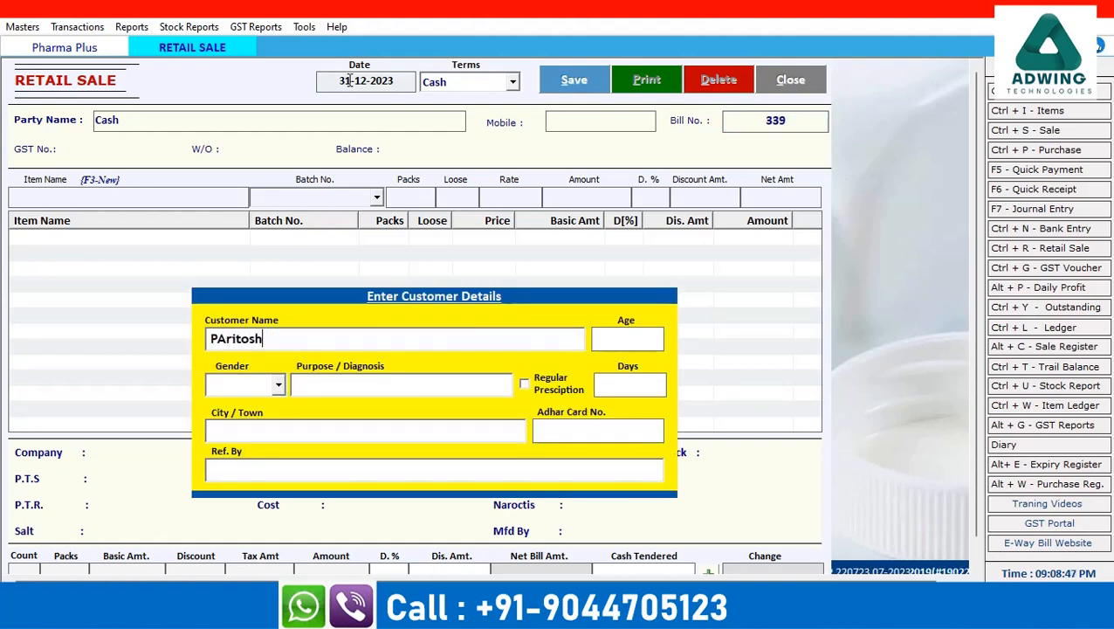
{"action": "key", "text": "Return"}
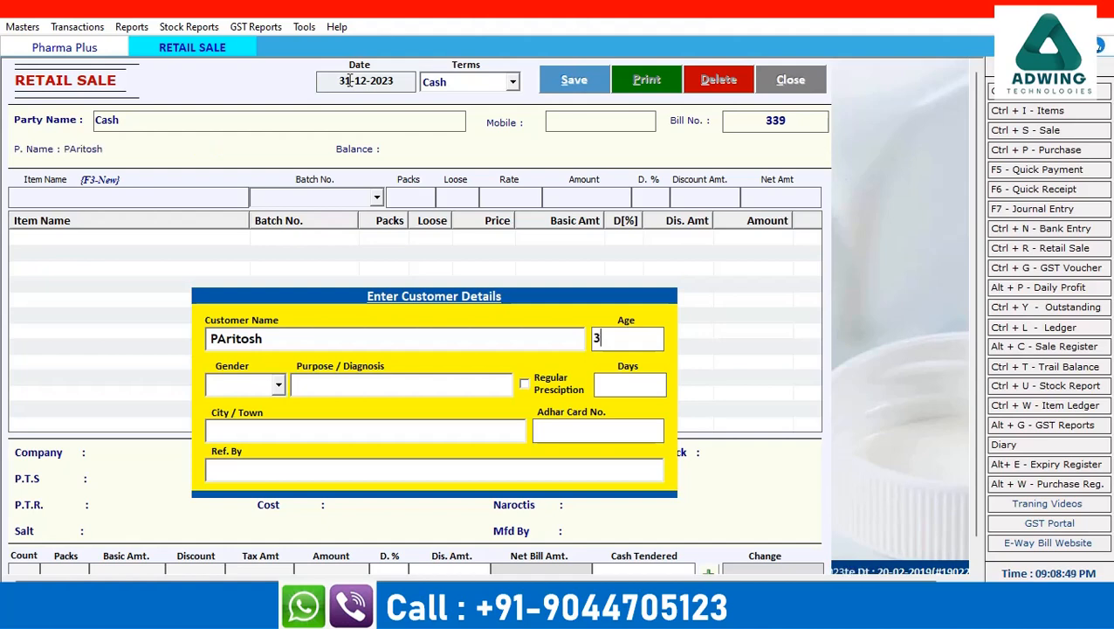
{"action": "key", "text": "Return"}
{"action": "key", "text": "Return"}
Add purpose 'pres fever', regular prescription for 5 days, city varanasi and the Aadhaar number
{"action": "type", "text": "pres fever"}
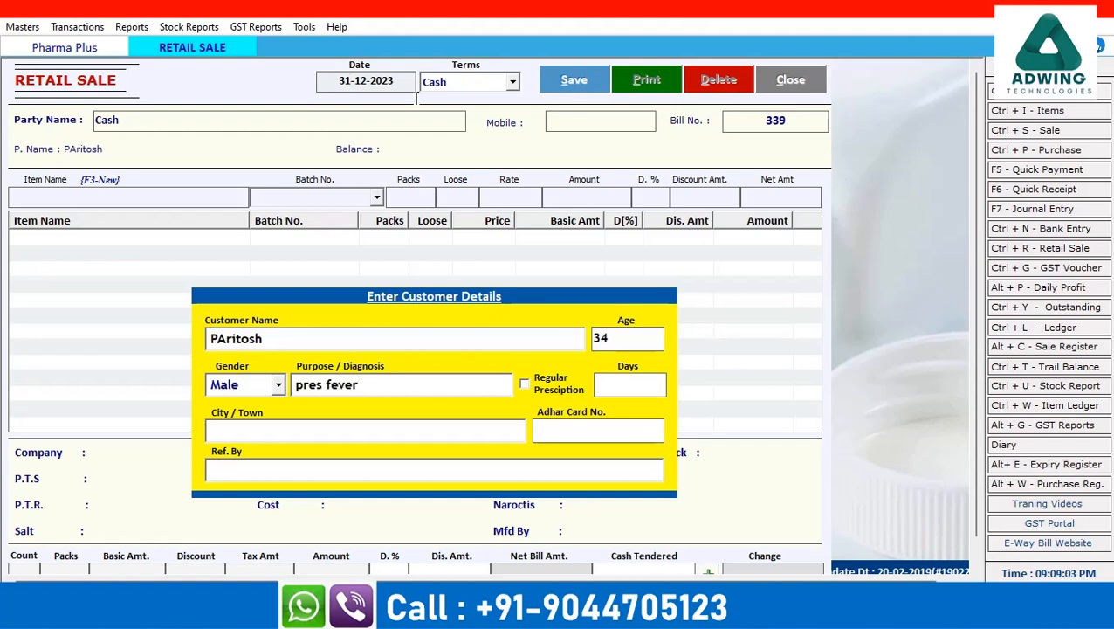
{"action": "left_click", "coordinate": [524, 385]}
{"action": "type", "text": "5"}
{"action": "key", "text": "Return"}
{"action": "type", "text": "varanasi"}
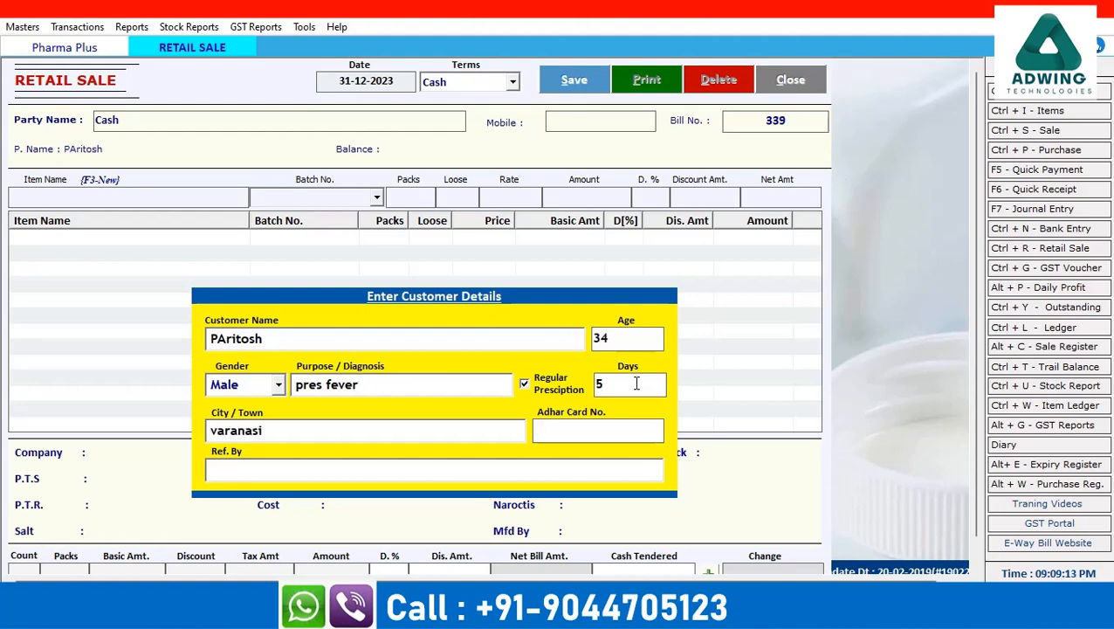
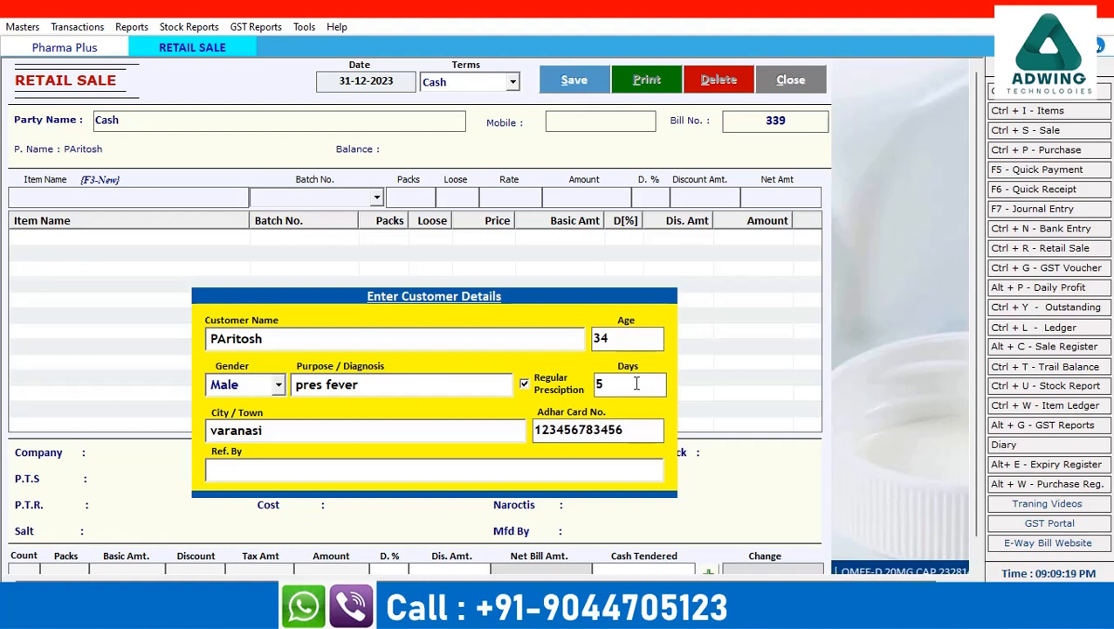
{"action": "left_click", "coordinate": [500, 467]}
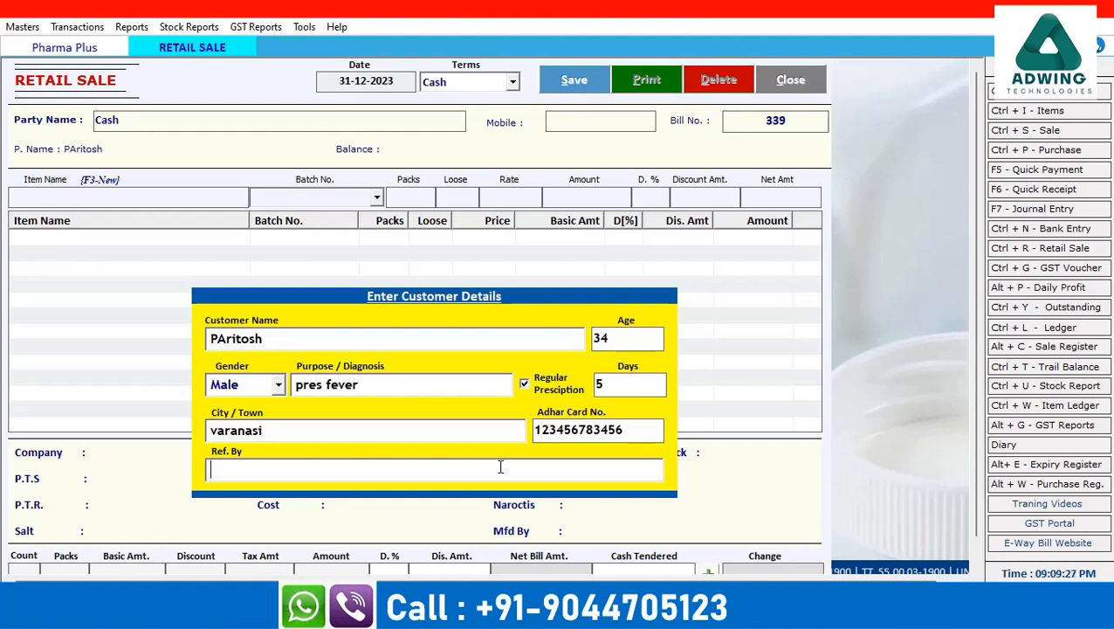
Reopen the bill's customer details from Bill No. and confirm them through to the doctor field
{"action": "key", "text": "Return"}
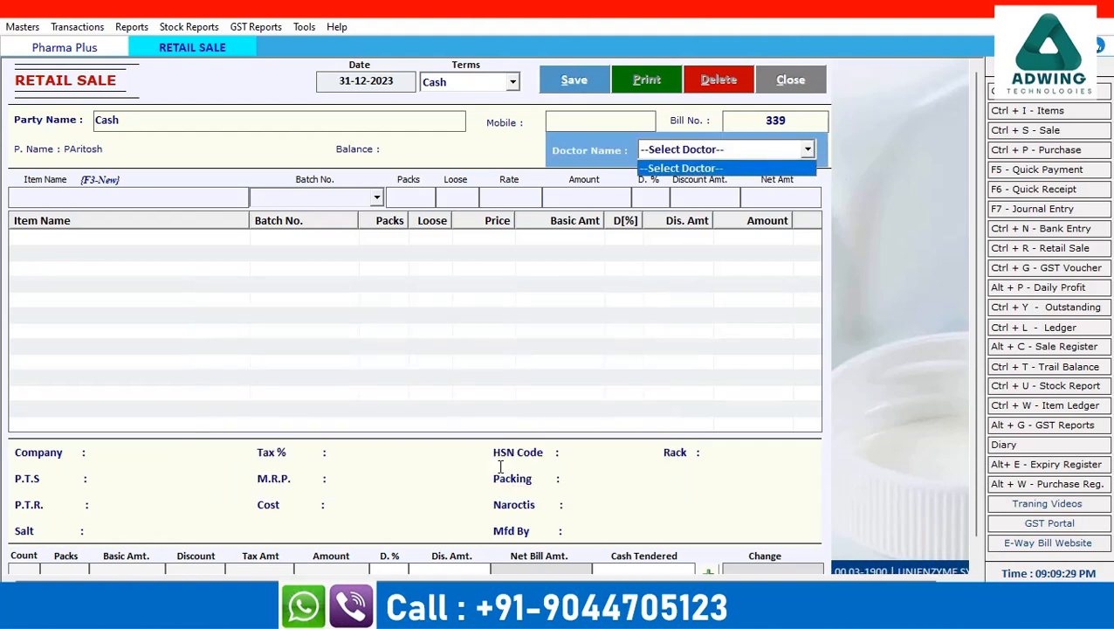
{"action": "key", "text": "Return"}
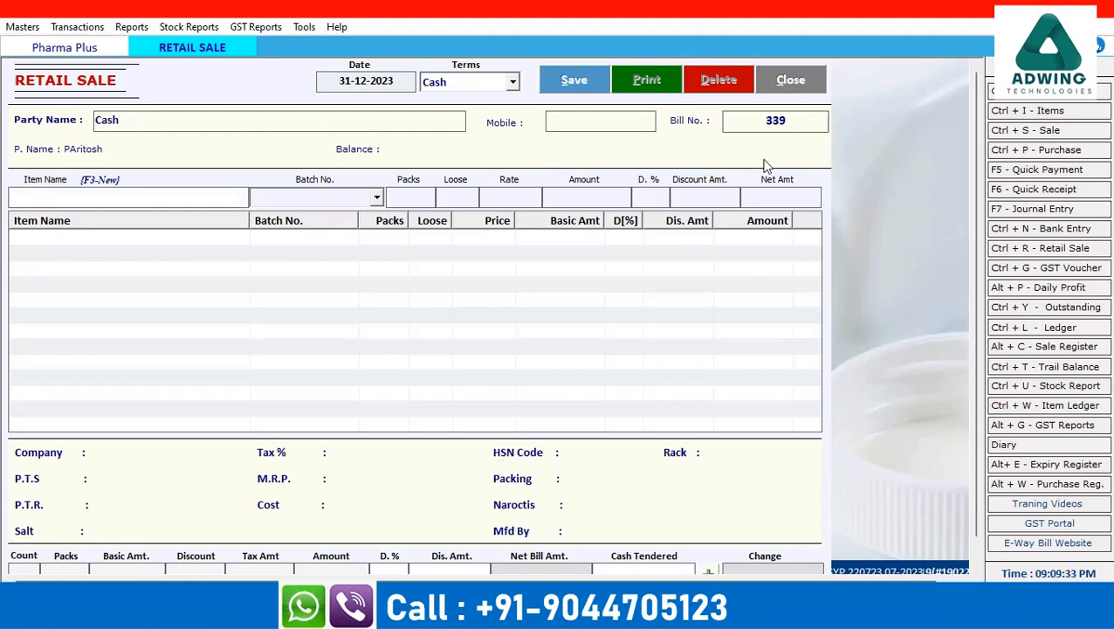
{"action": "left_click", "coordinate": [760, 123]}
{"action": "key", "text": "Return"}
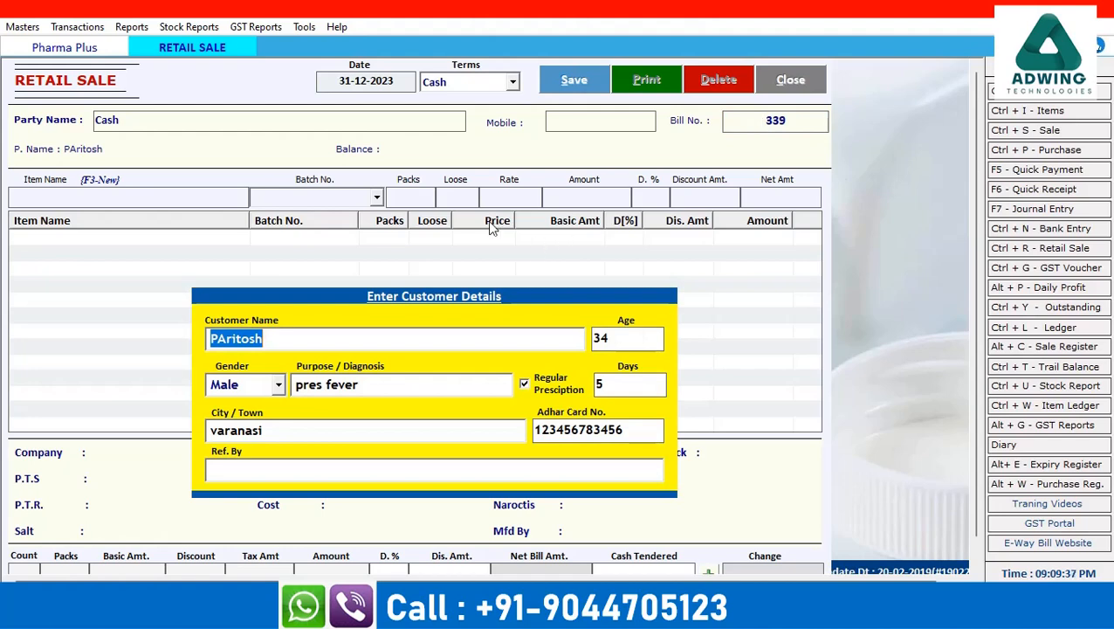
{"action": "key", "text": "Return"}
{"action": "key", "text": "Return"}
{"action": "key", "text": "Return"}
{"action": "key", "text": "Return"}
{"action": "key", "text": "Return"}
{"action": "key", "text": "Return"}
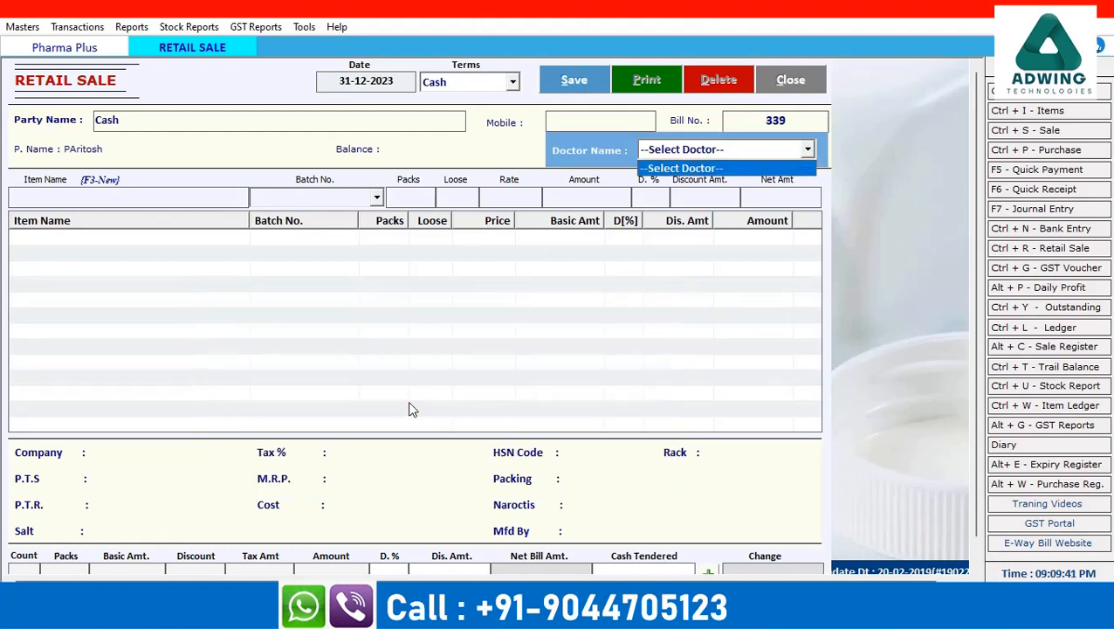
Bring up the Doctor Master from the Doctor Name list with F3 to add a doctor
{"action": "left_click", "coordinate": [807, 151]}
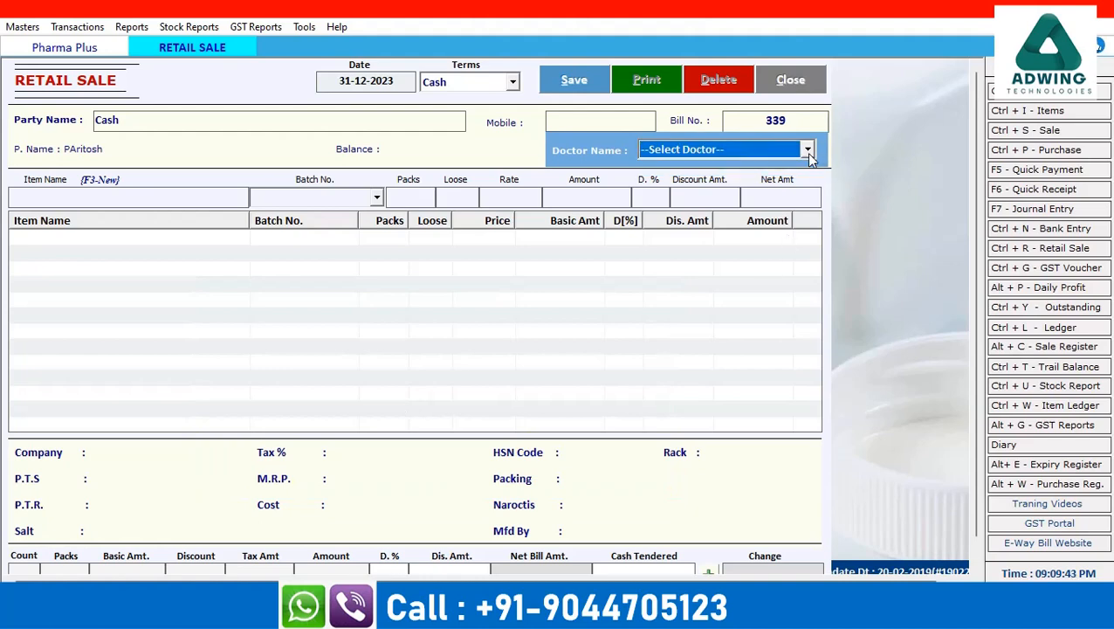
{"action": "left_click", "coordinate": [772, 149]}
{"action": "left_click", "coordinate": [770, 149]}
{"action": "key", "text": "F3"}
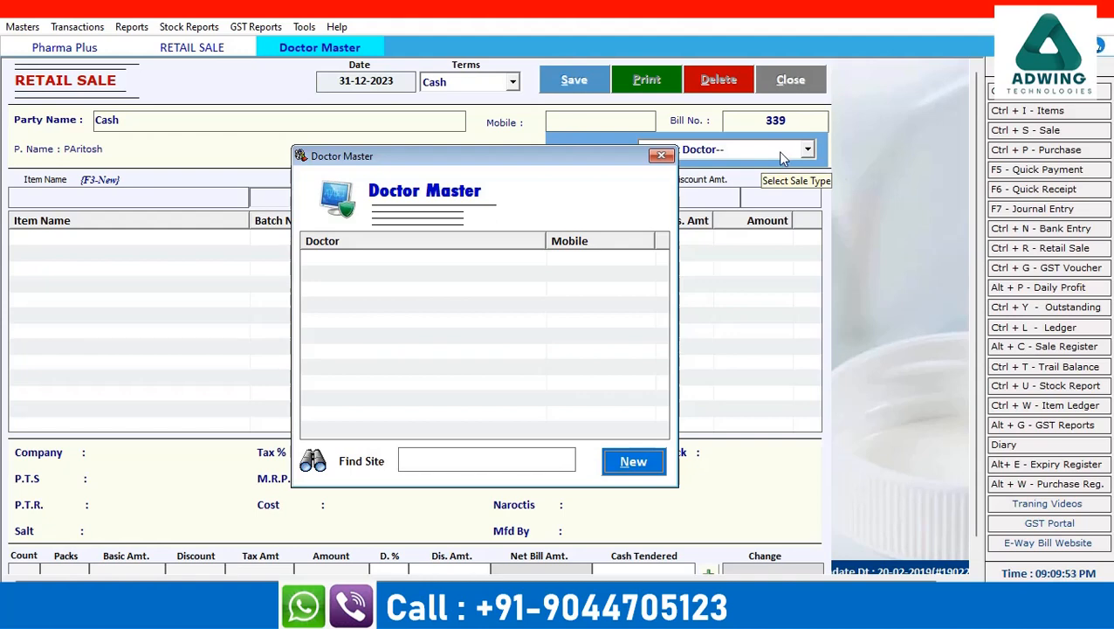
Create and save a new doctor record with the doctor's name in Doctor Master
{"action": "left_click", "coordinate": [615, 463]}
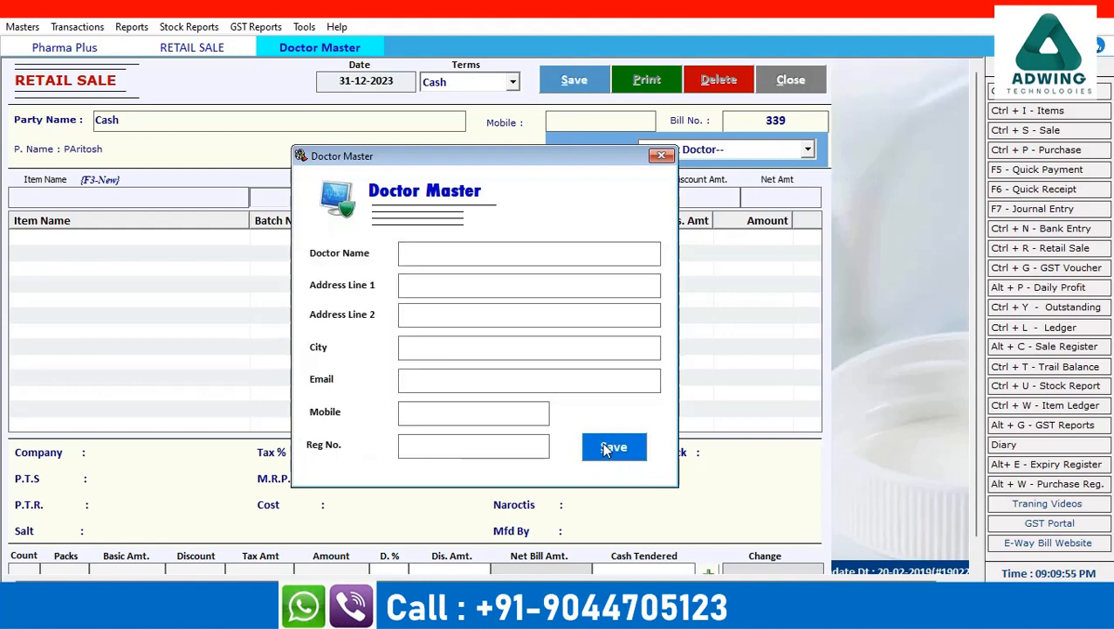
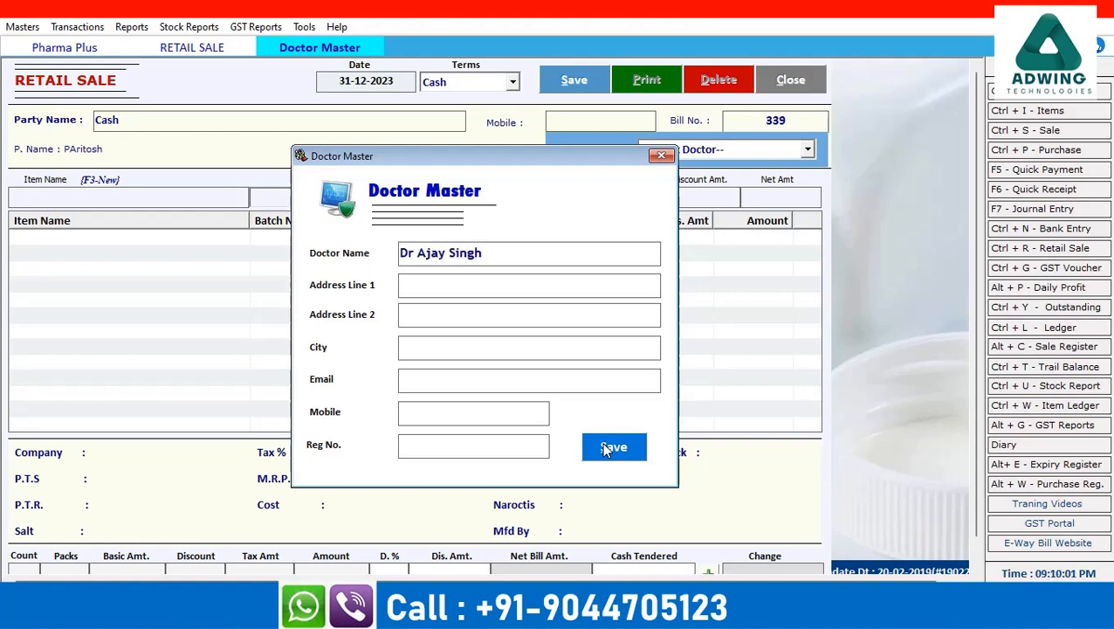
{"action": "left_click", "coordinate": [597, 460]}
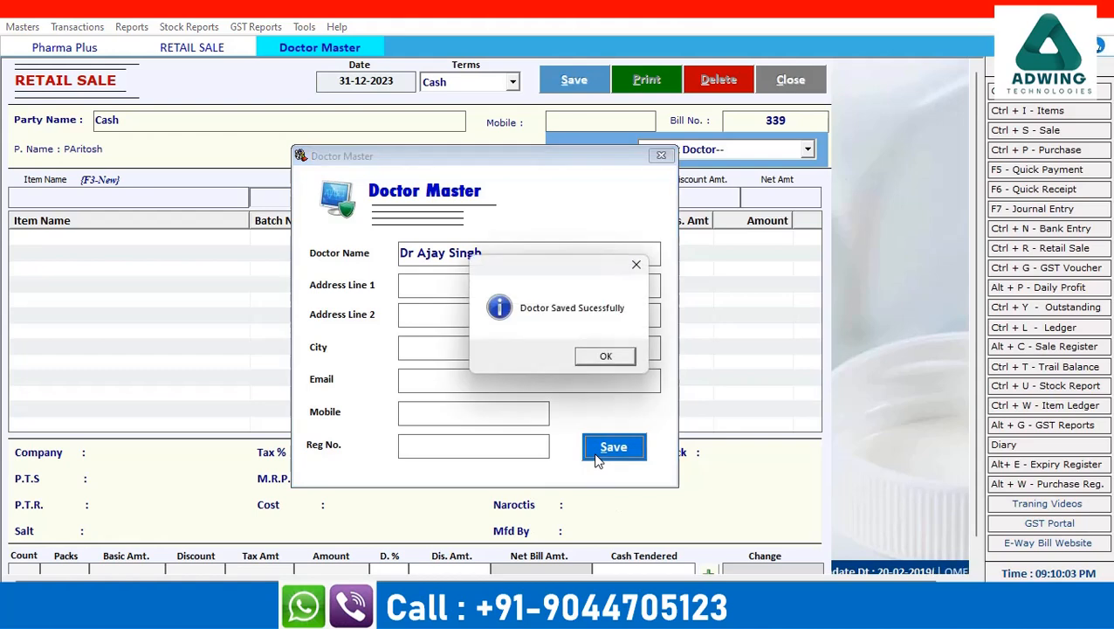
{"action": "left_click", "coordinate": [605, 360]}
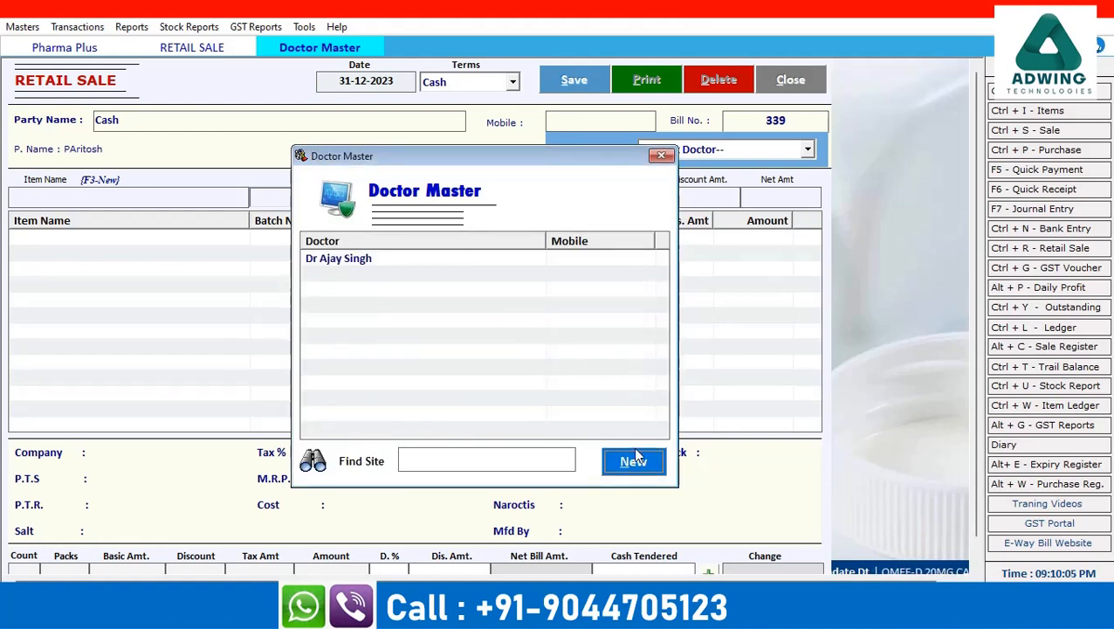
Update the new doctor's record, close Doctor Master, and assign that doctor to bill 339
{"action": "left_click", "coordinate": [353, 262]}
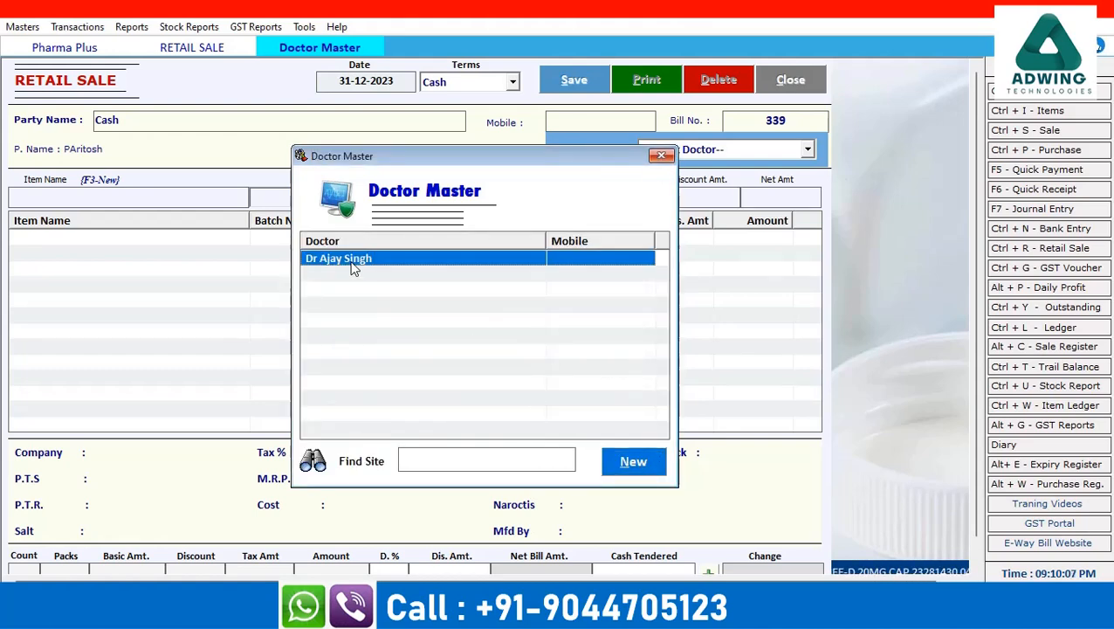
{"action": "double_click", "coordinate": [354, 262]}
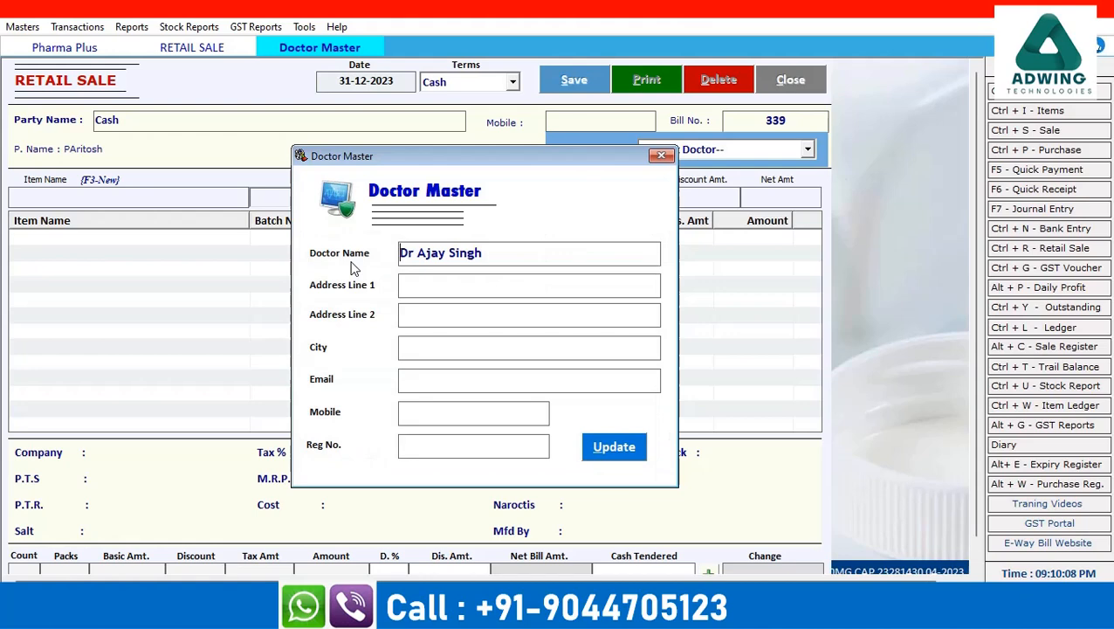
{"action": "left_click", "coordinate": [635, 449]}
{"action": "left_click", "coordinate": [612, 354]}
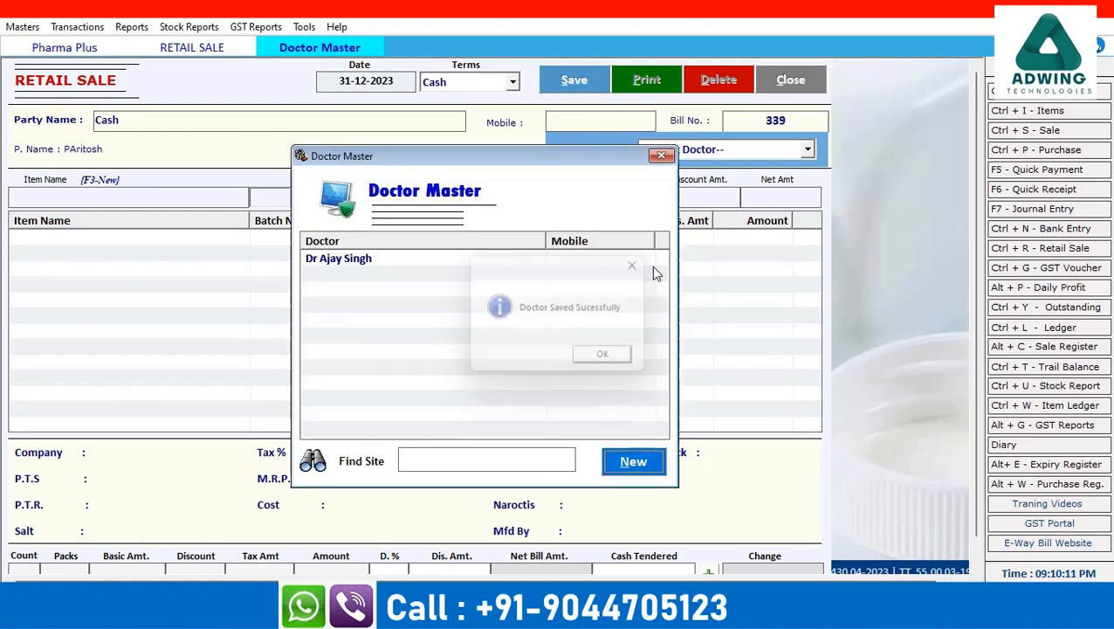
{"action": "left_click", "coordinate": [666, 154]}
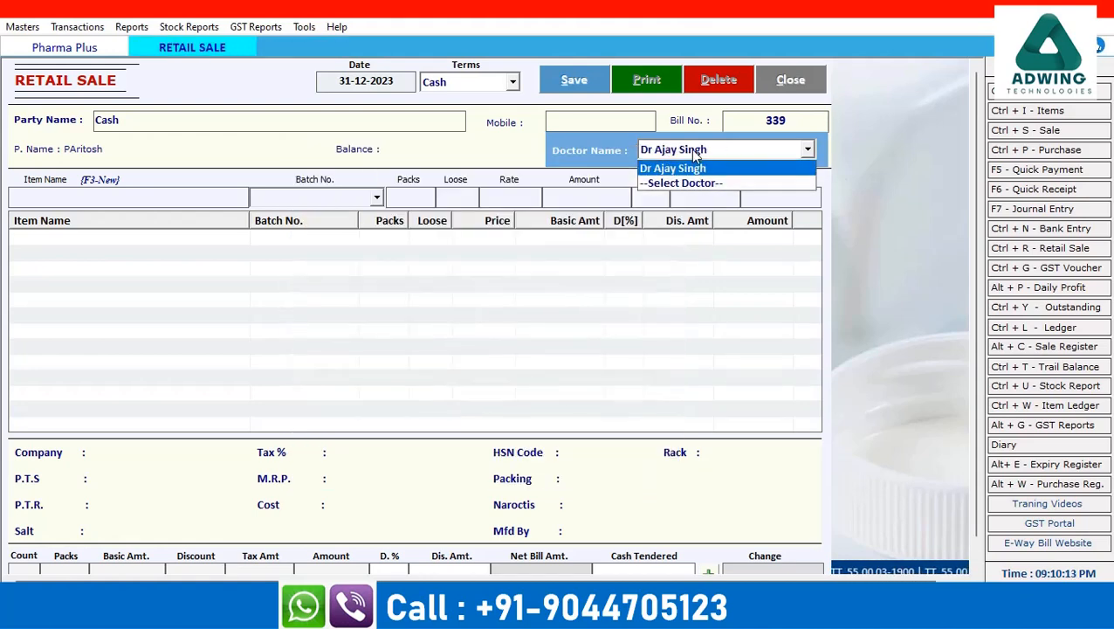
{"action": "key", "text": "Return"}
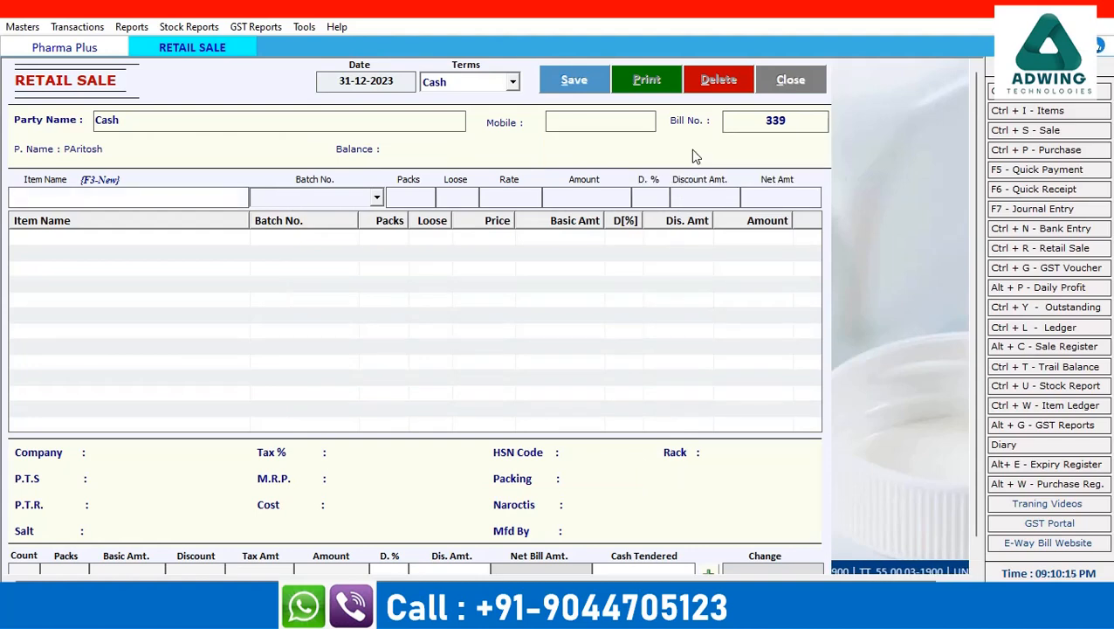
Add MONOCEF 250MG INJ, batch BPH232607, 2 packs at rate 28.34 for net amount 63.48
{"action": "type", "text": "mono"}
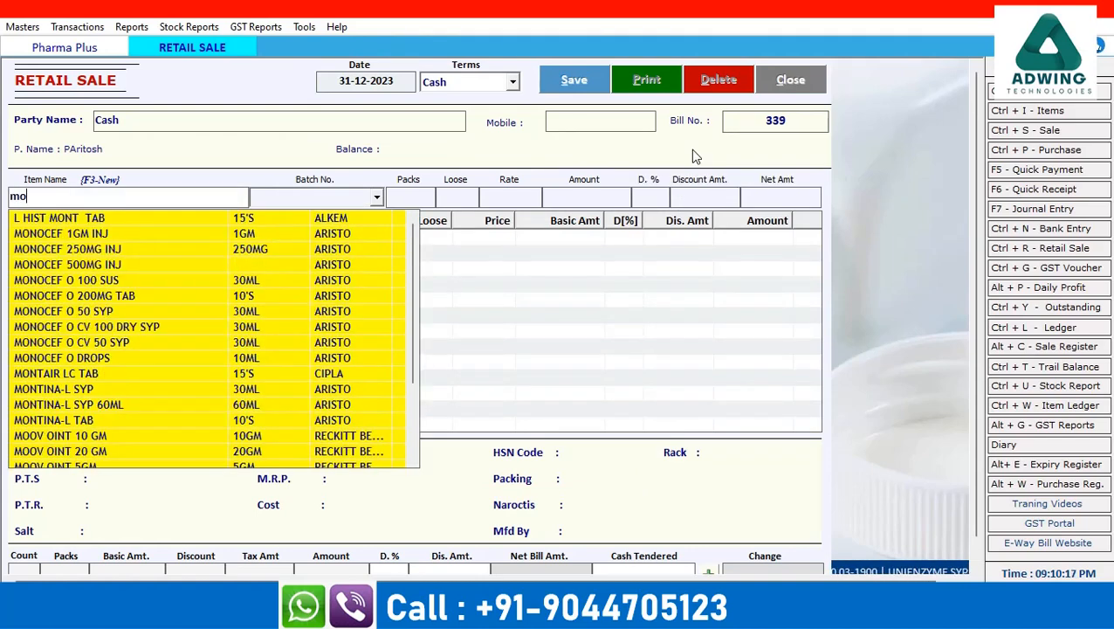
{"action": "key", "text": "Down"}
{"action": "key", "text": "Down"}
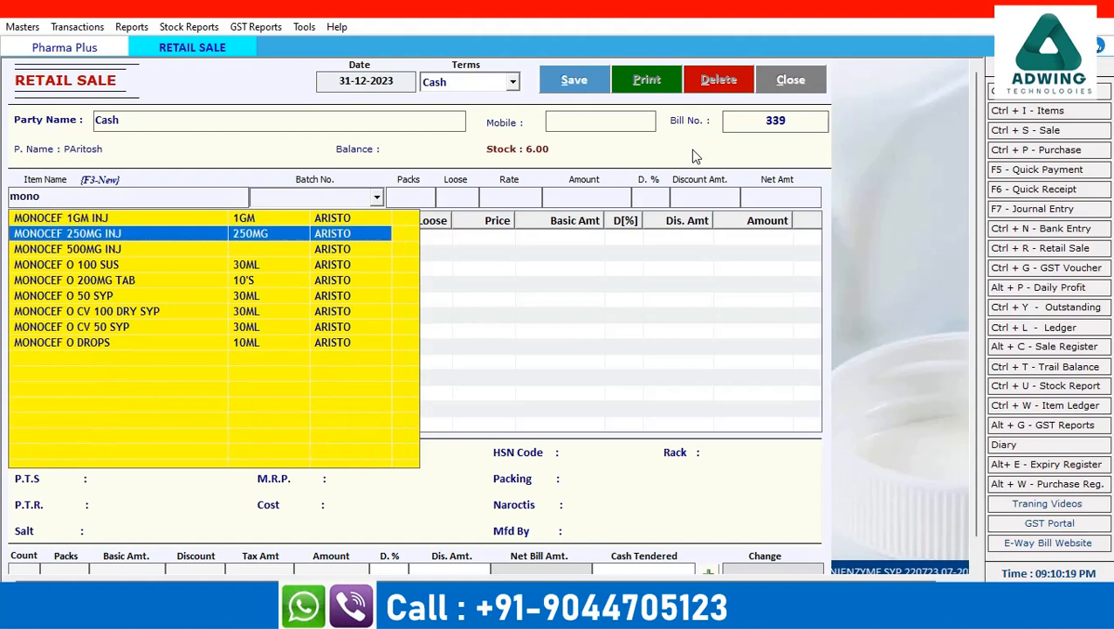
{"action": "key", "text": "Return"}
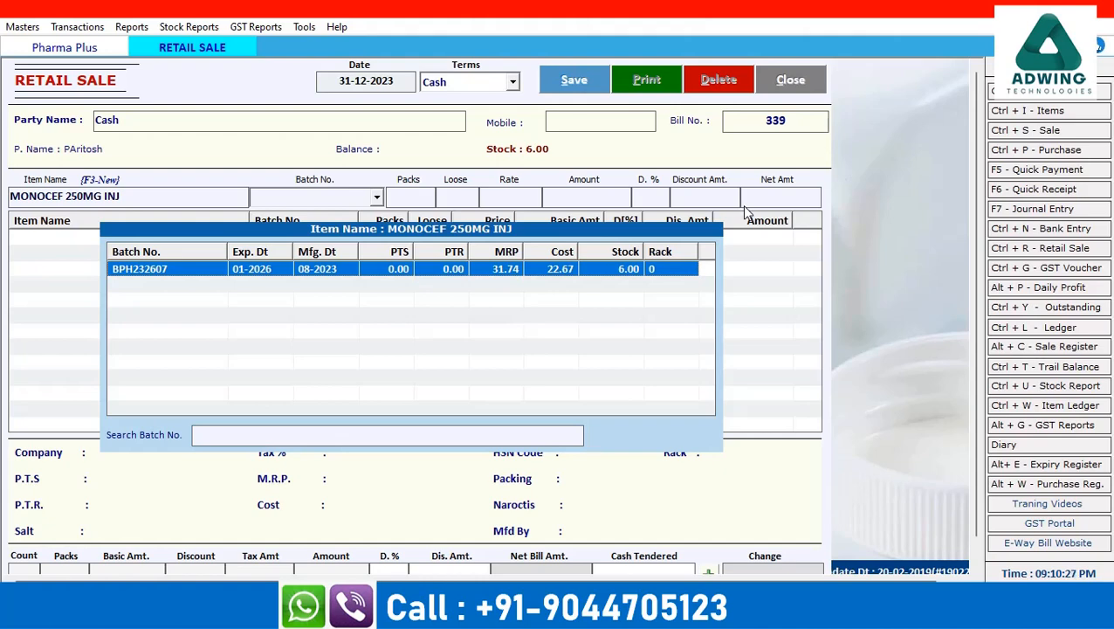
{"action": "key", "text": "Return"}
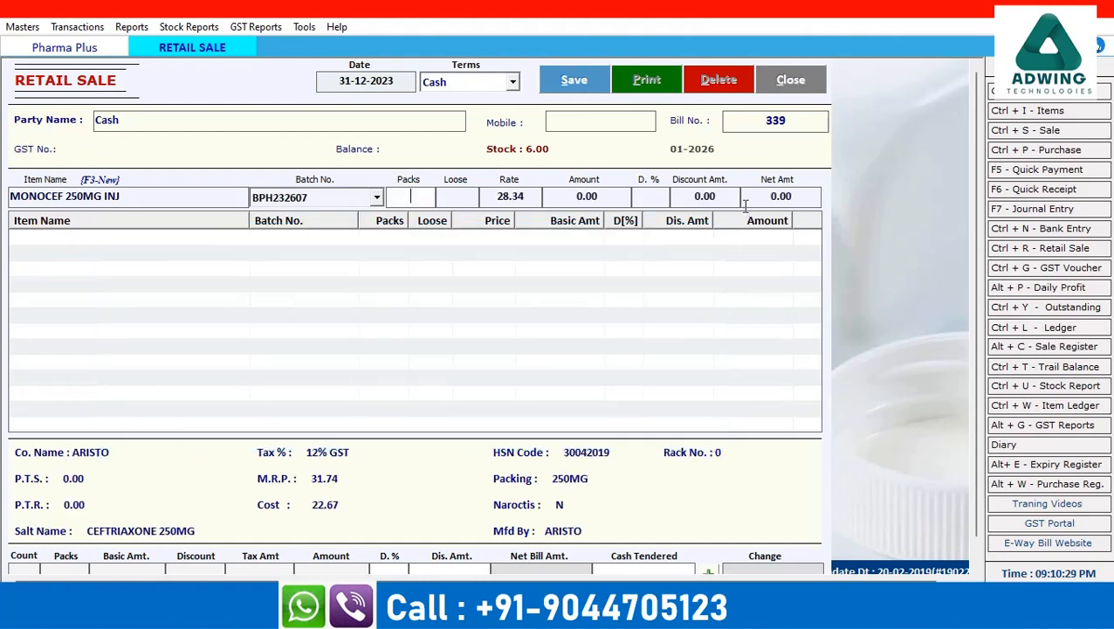
{"action": "type", "text": "2"}
{"action": "key", "text": "Return"}
{"action": "key", "text": "Return"}
{"action": "key", "text": "Return"}
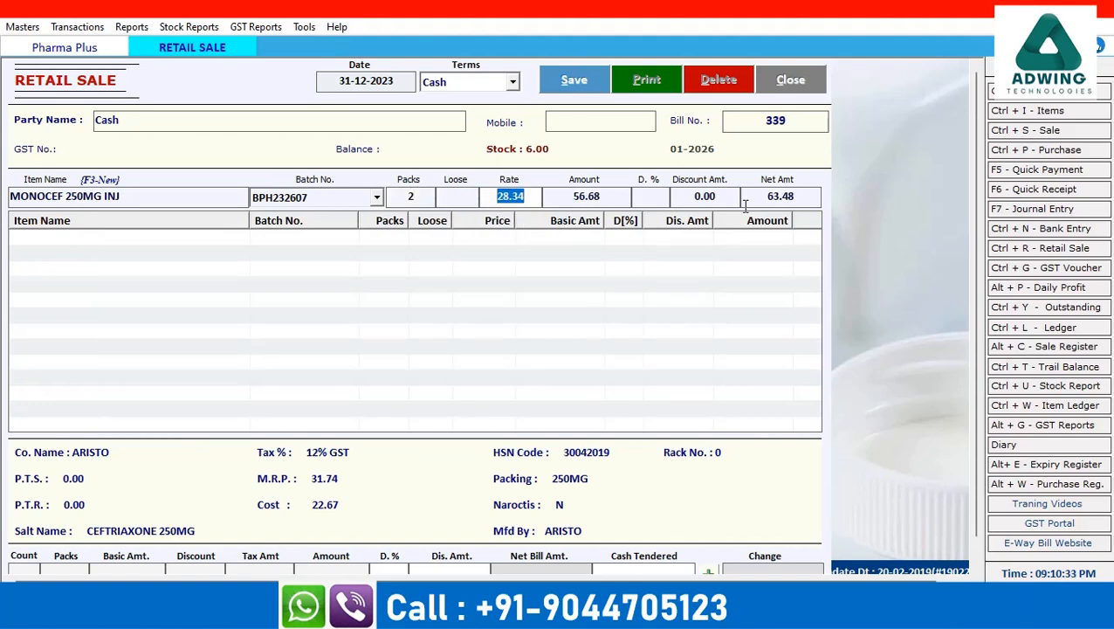
{"action": "key", "text": "Return"}
{"action": "key", "text": "Return"}
{"action": "key", "text": "Return"}
{"action": "key", "text": "Return"}
{"action": "key", "text": "Return"}
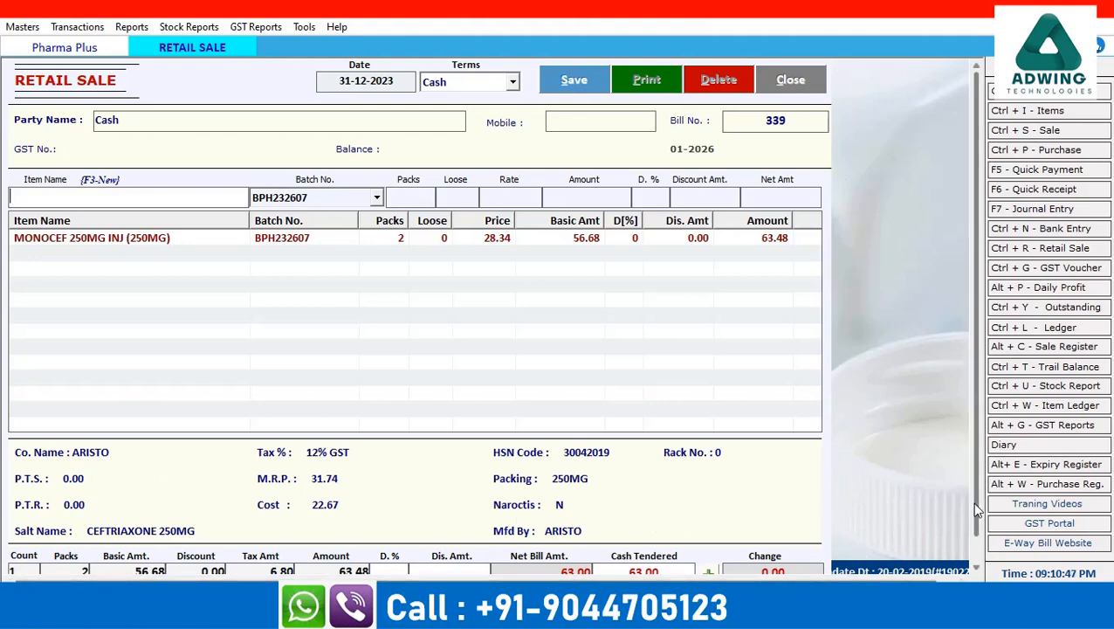
Confirm cash payment of 63.00, save bill 339, and agree to print it
{"action": "left_click", "coordinate": [976, 568]}
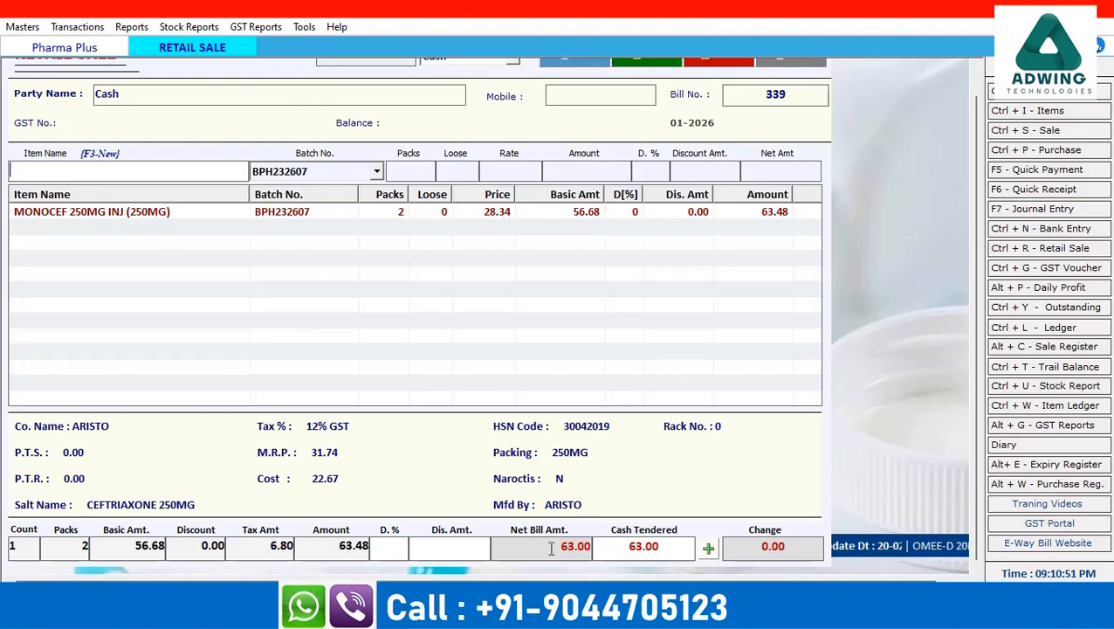
{"action": "left_click", "coordinate": [708, 548]}
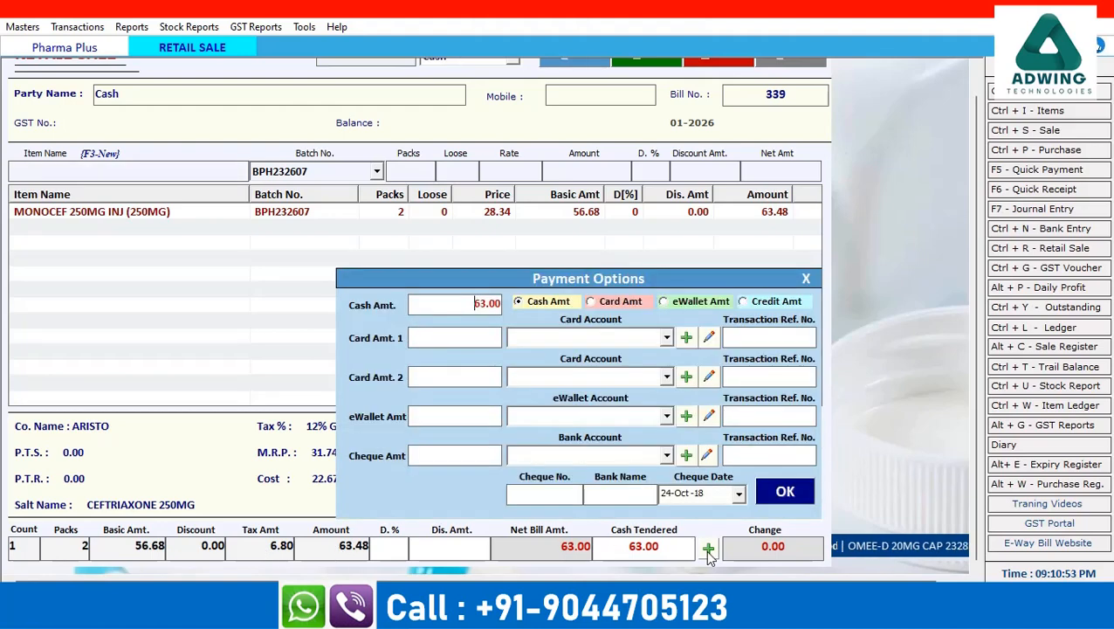
{"action": "left_click", "coordinate": [771, 493]}
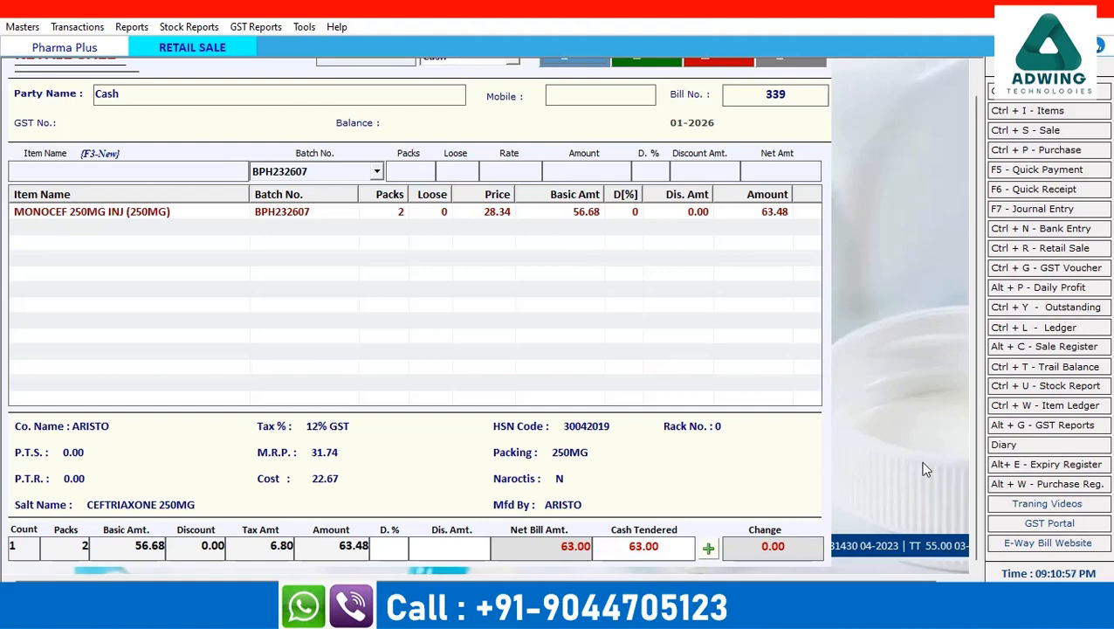
{"action": "left_click_drag", "start_coordinate": [976, 498], "coordinate": [979, 351]}
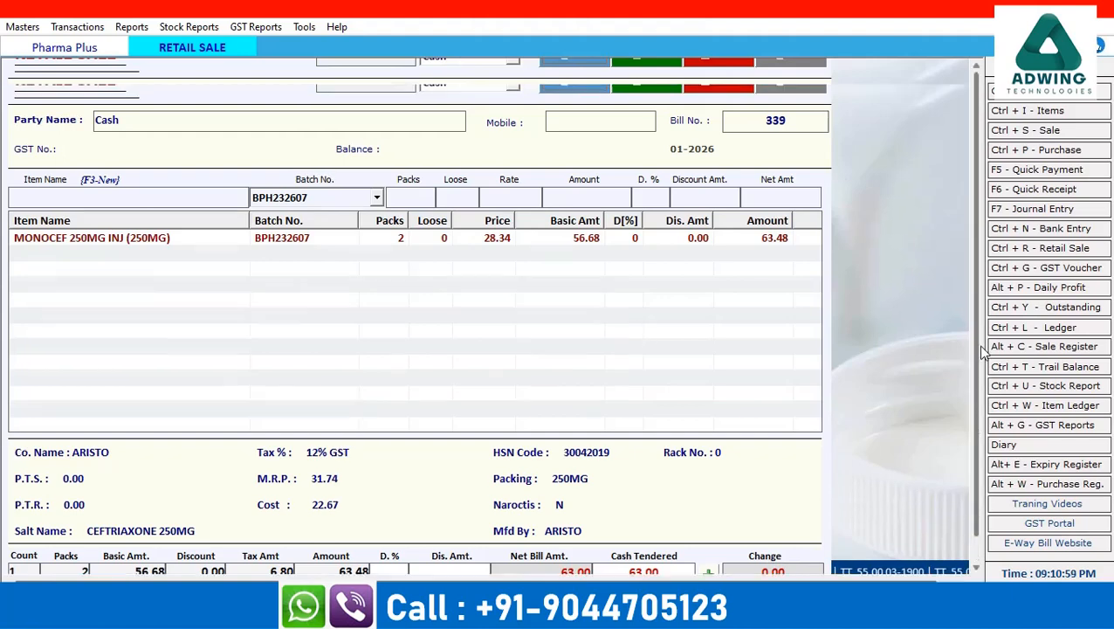
{"action": "left_click", "coordinate": [577, 85]}
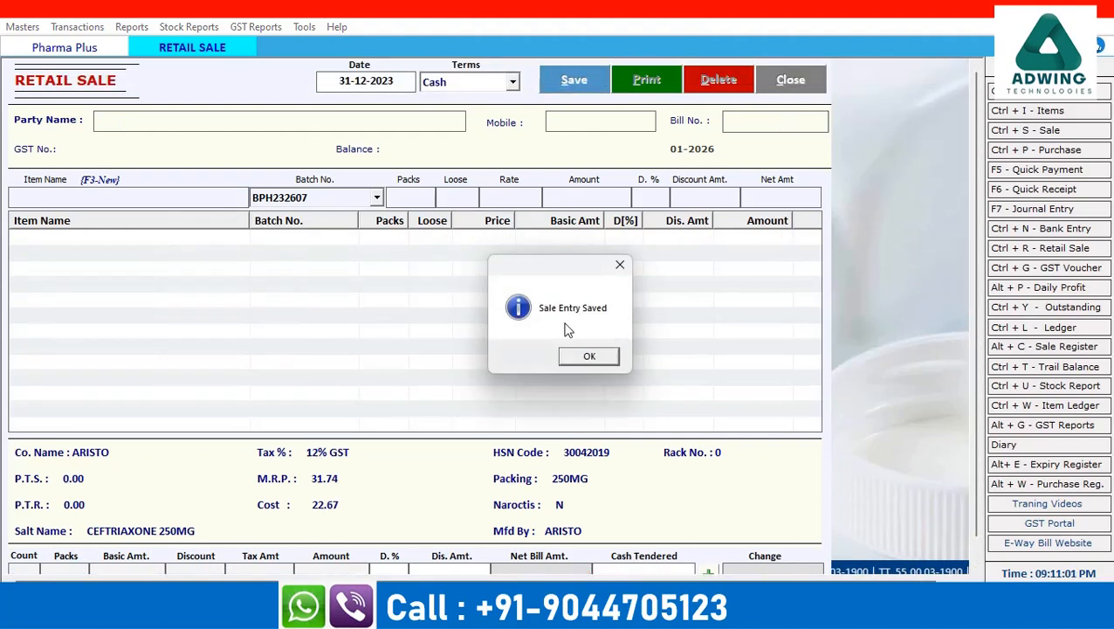
{"action": "left_click", "coordinate": [589, 358]}
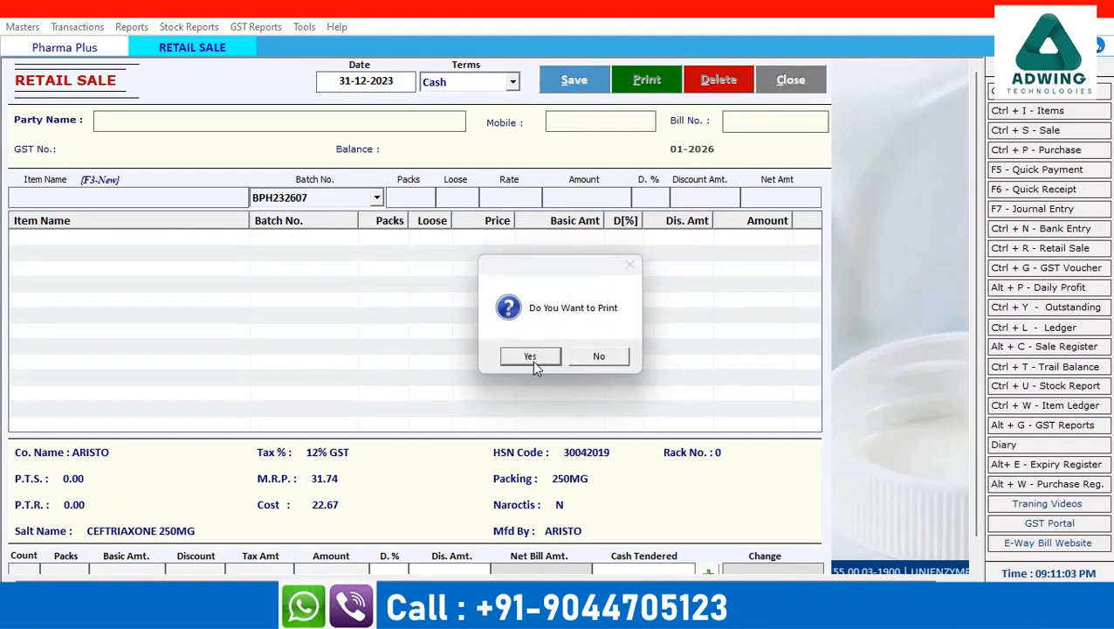
{"action": "left_click", "coordinate": [531, 361]}
Preview bill 339 in the 'retail sale' format (total 63.00), then close the preview, Print Bill and Retail Sale
{"action": "left_click", "coordinate": [278, 442]}
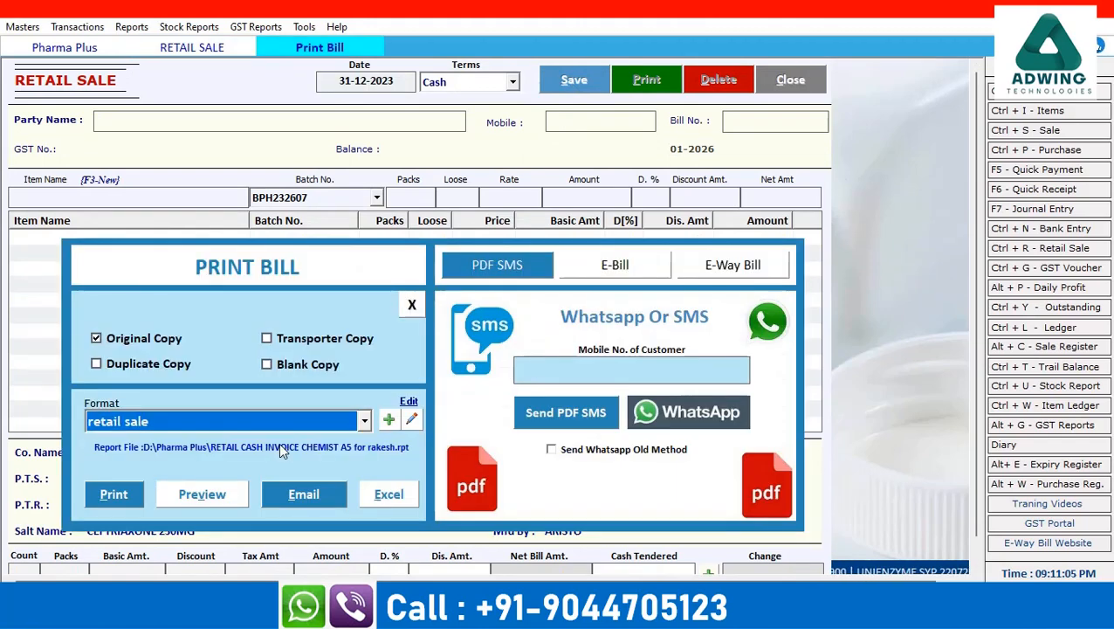
{"action": "left_click", "coordinate": [212, 499]}
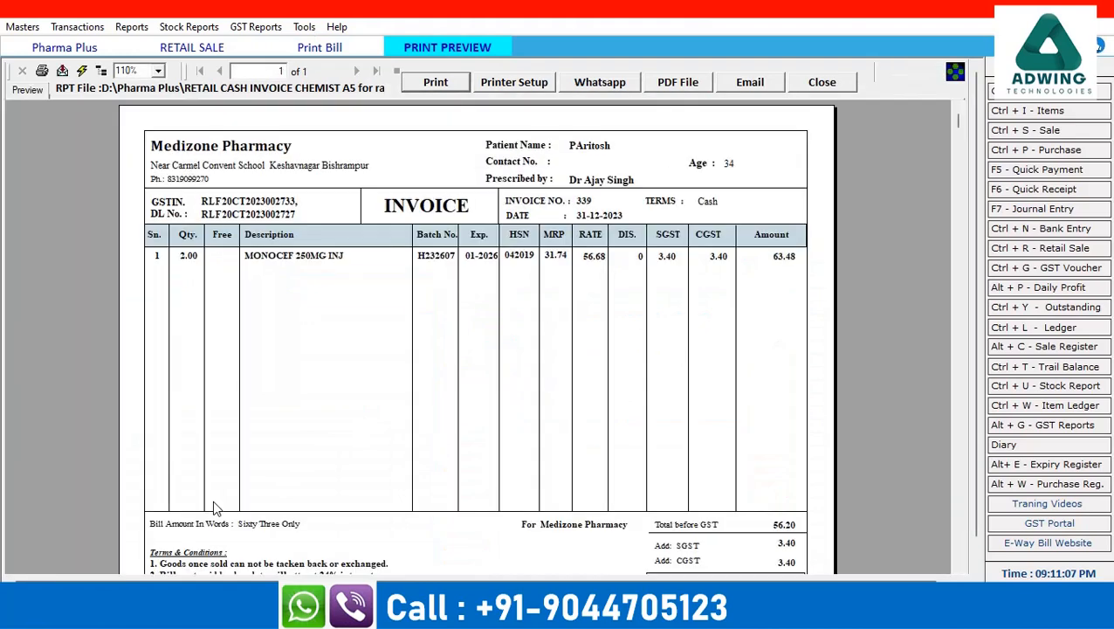
{"action": "scroll", "coordinate": [758, 369], "scroll_direction": "down", "scroll_amount": 1}
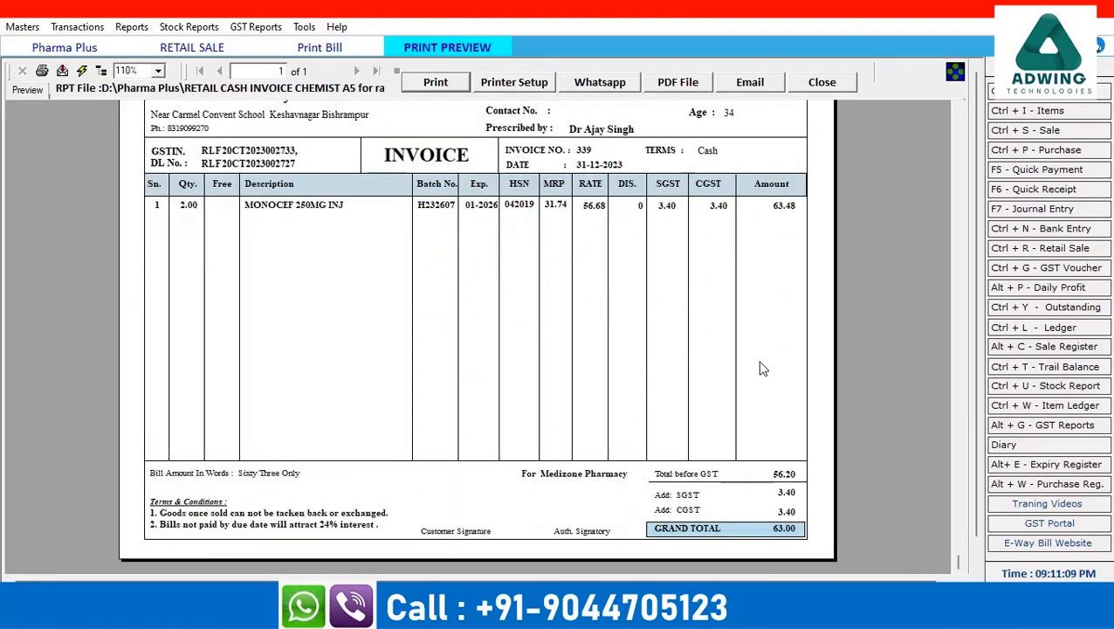
{"action": "scroll", "coordinate": [521, 376], "scroll_direction": "up", "scroll_amount": 1}
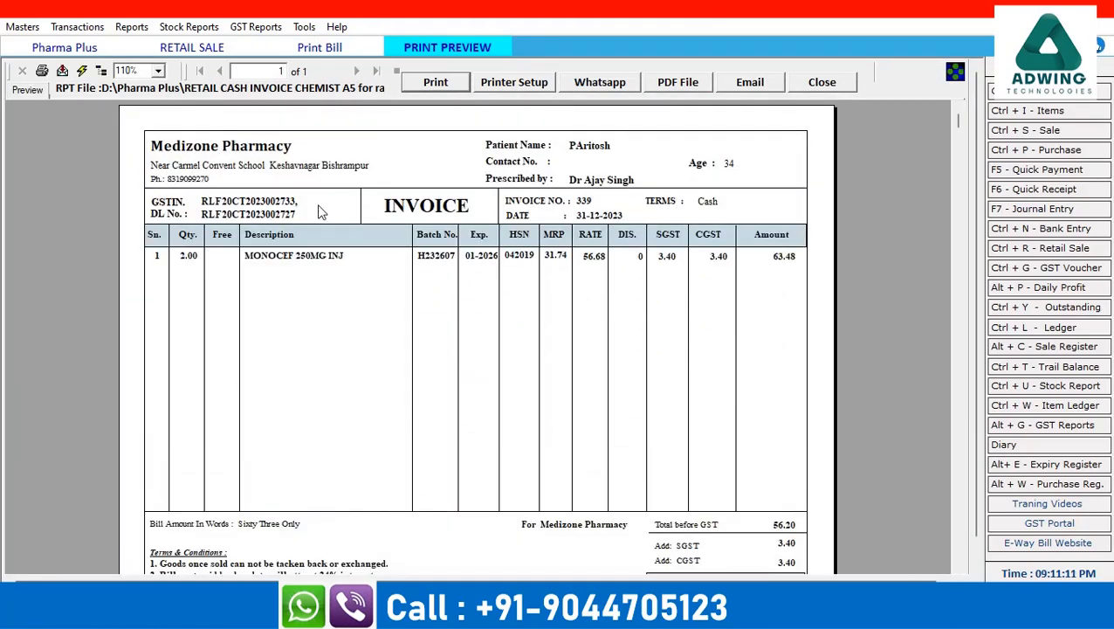
{"action": "left_click", "coordinate": [826, 84]}
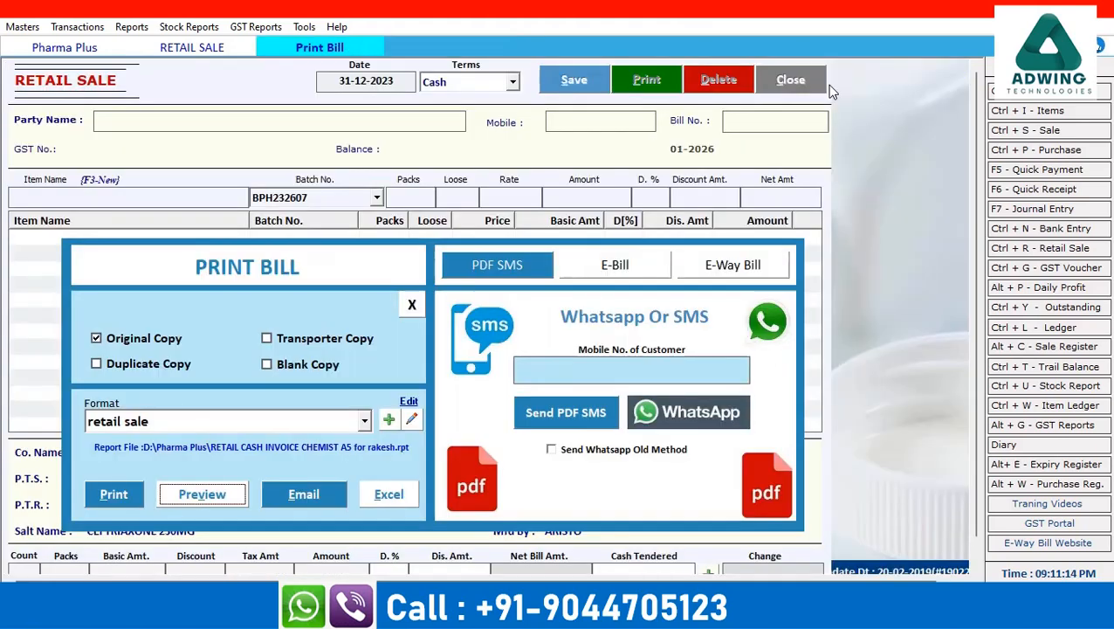
{"action": "left_click", "coordinate": [412, 304]}
{"action": "left_click", "coordinate": [781, 83]}
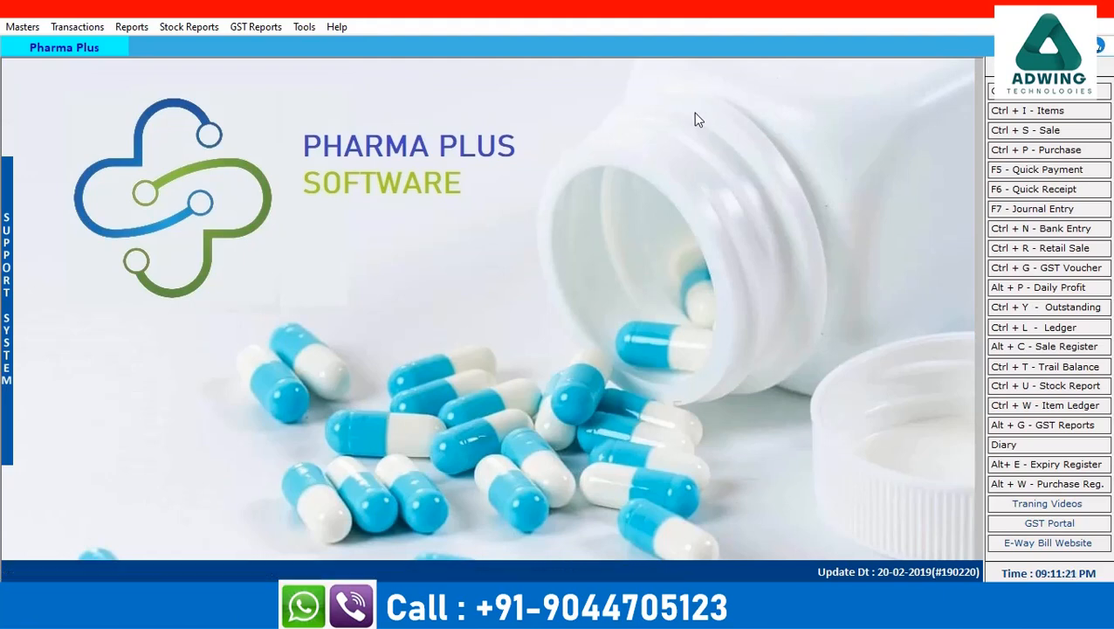
Load the Schedule H-1 report from Sale Summary for 31-12-2023, showing bill 339's MONOCEF sale
{"action": "left_click", "coordinate": [132, 27]}
{"action": "mouse_move", "coordinate": [214, 450]}
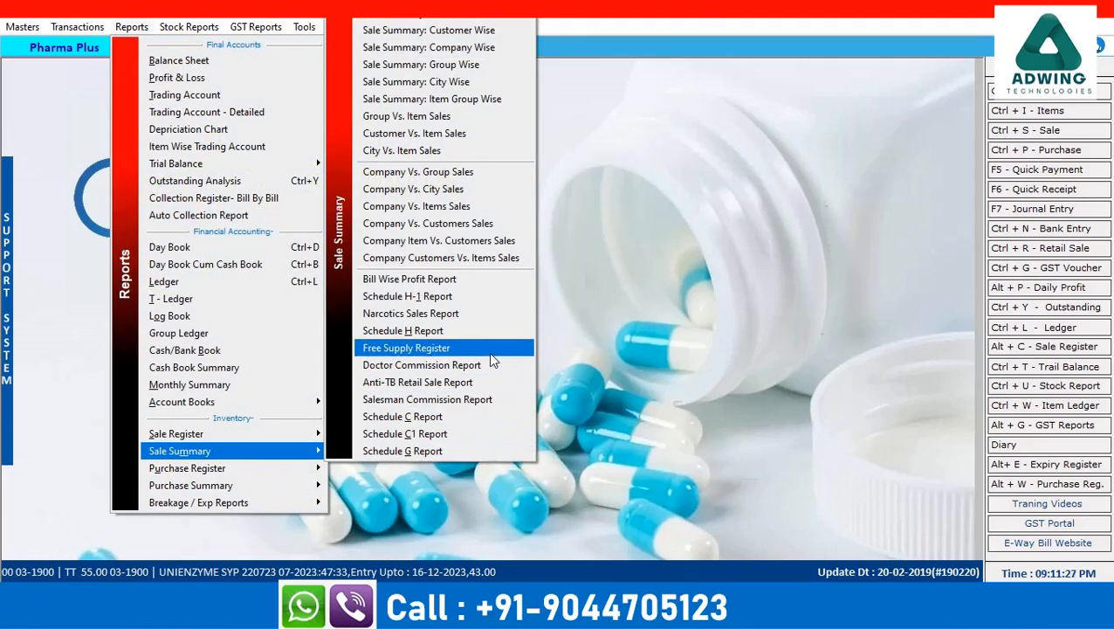
{"action": "left_click", "coordinate": [447, 304]}
{"action": "left_click", "coordinate": [609, 90]}
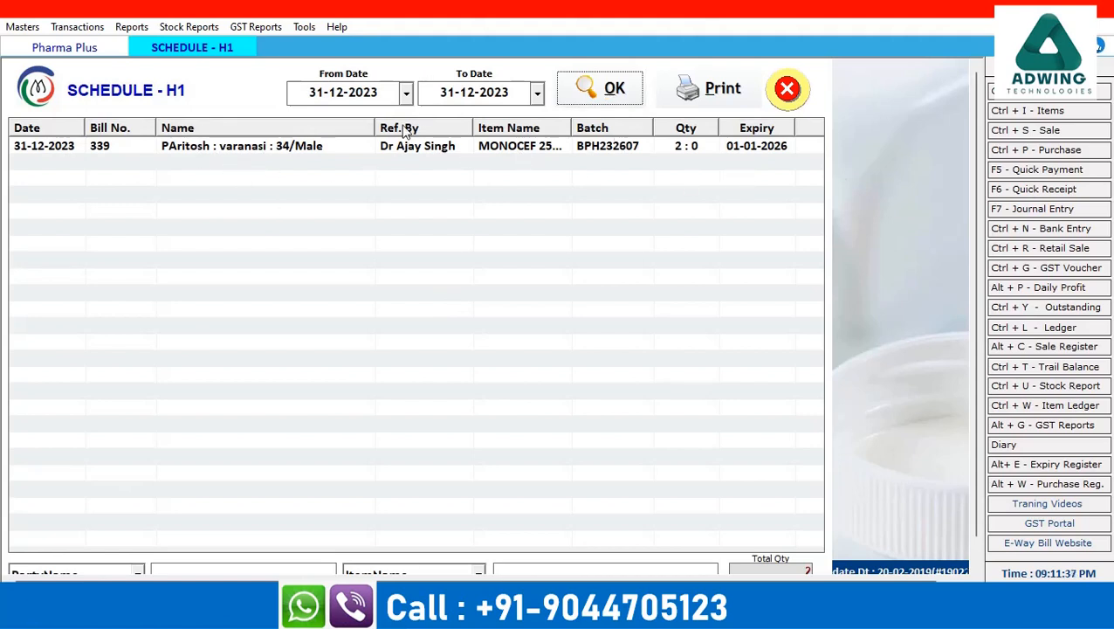
{"action": "left_click", "coordinate": [407, 95]}
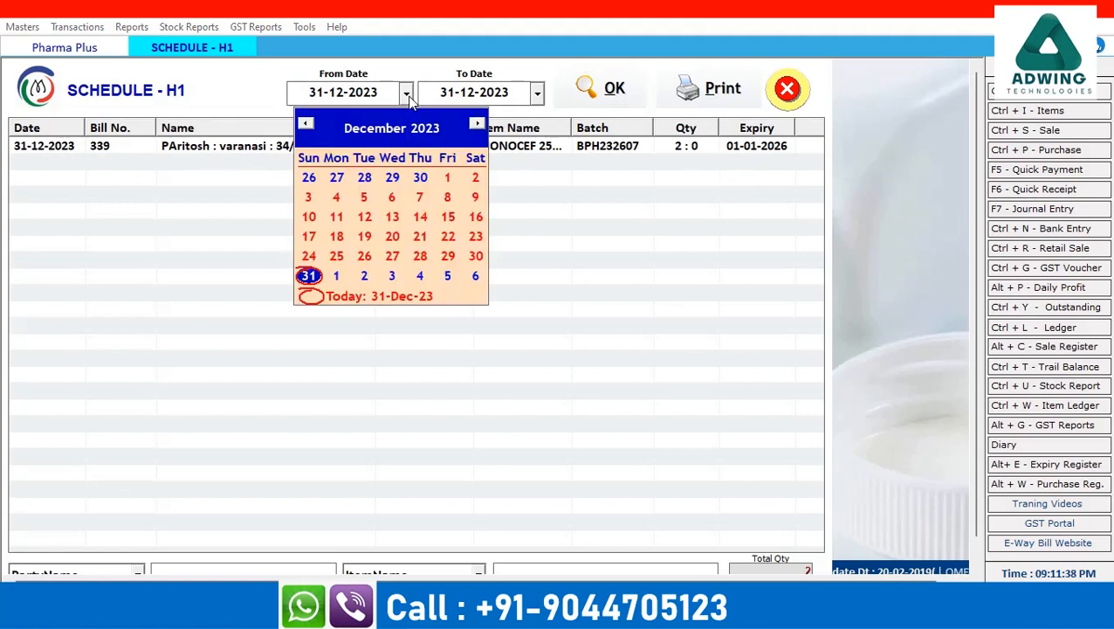
{"action": "left_click", "coordinate": [310, 199]}
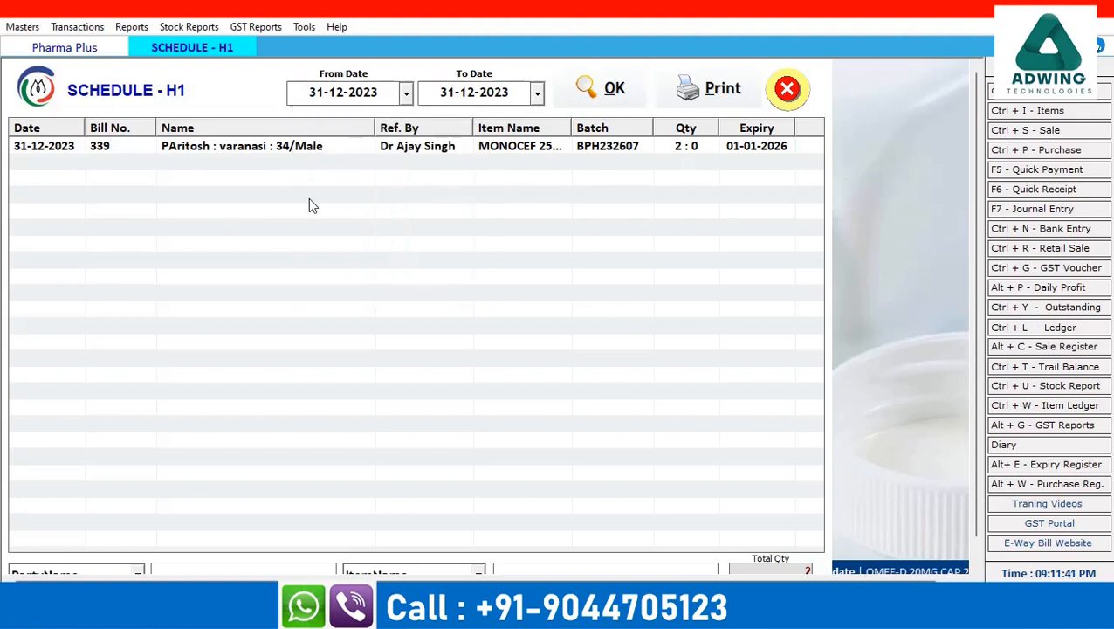
{"action": "left_click", "coordinate": [315, 98]}
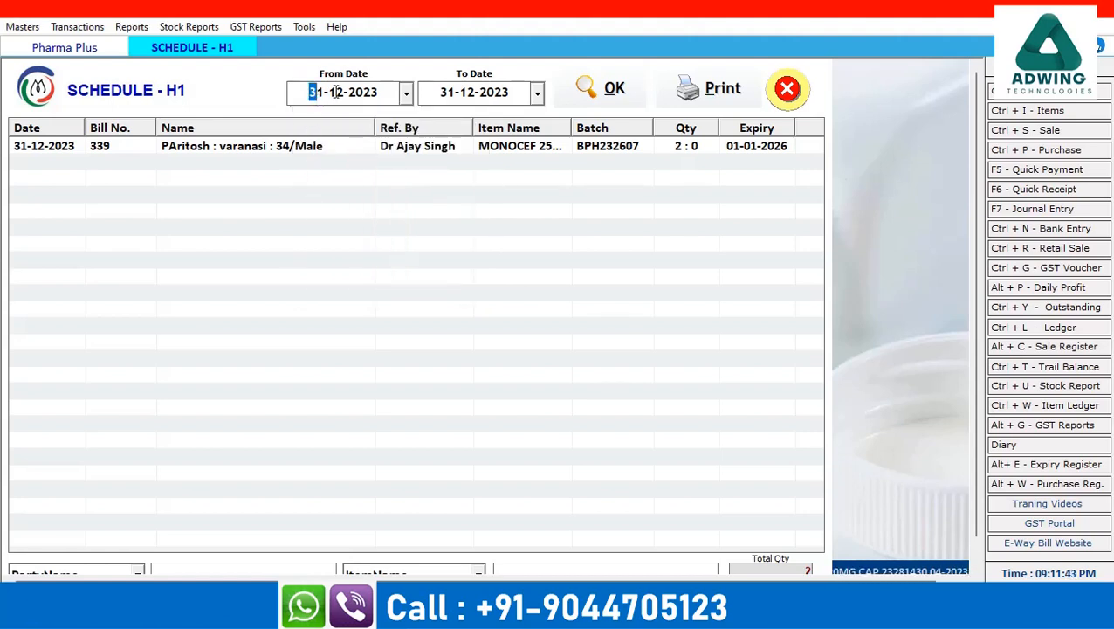
{"action": "left_click", "coordinate": [336, 91]}
{"action": "type", "text": "11"}
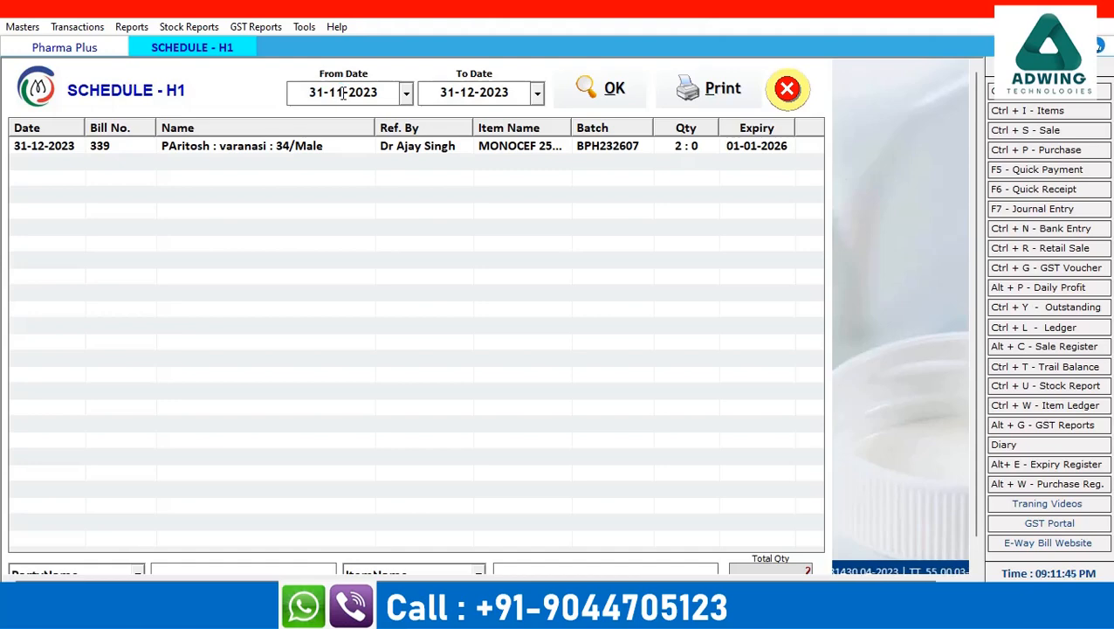
{"action": "left_click", "coordinate": [602, 88]}
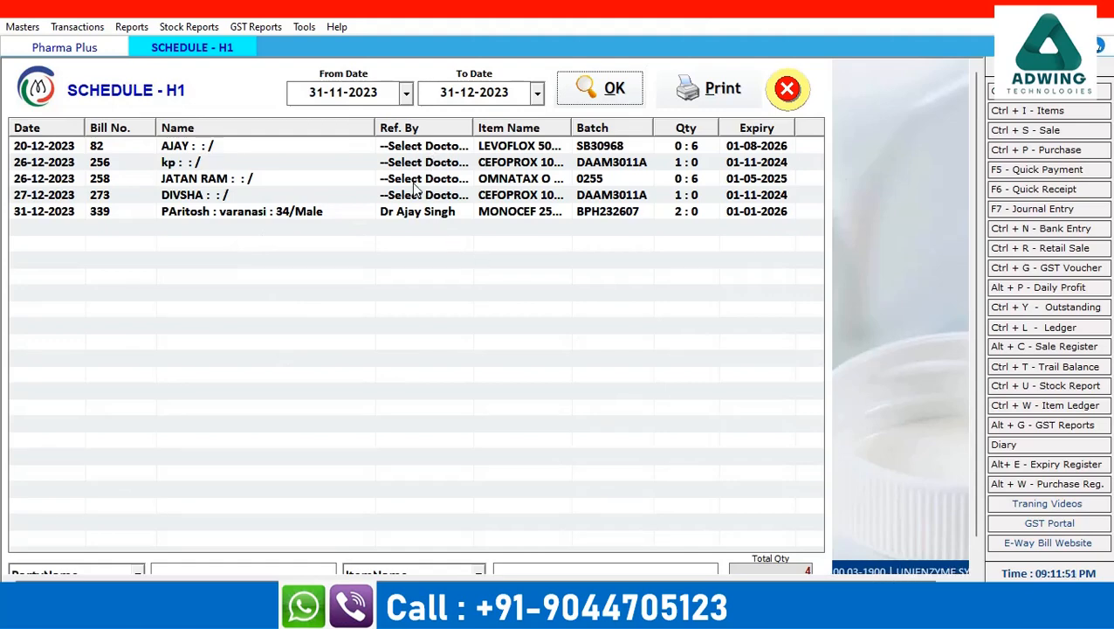
{"action": "left_click", "coordinate": [406, 217]}
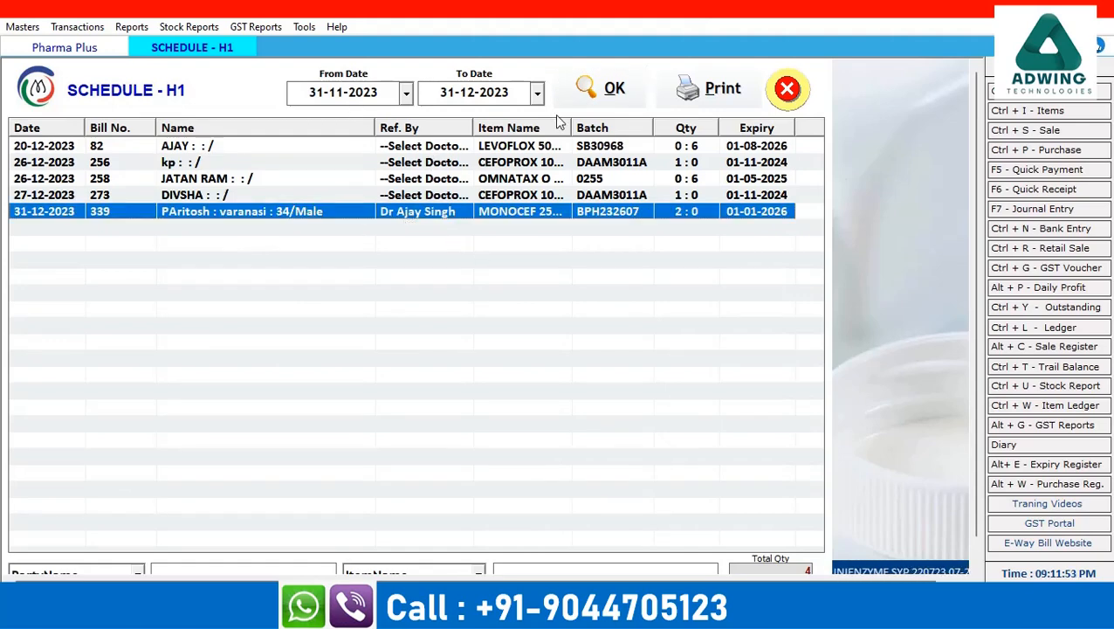
{"action": "left_click", "coordinate": [600, 89]}
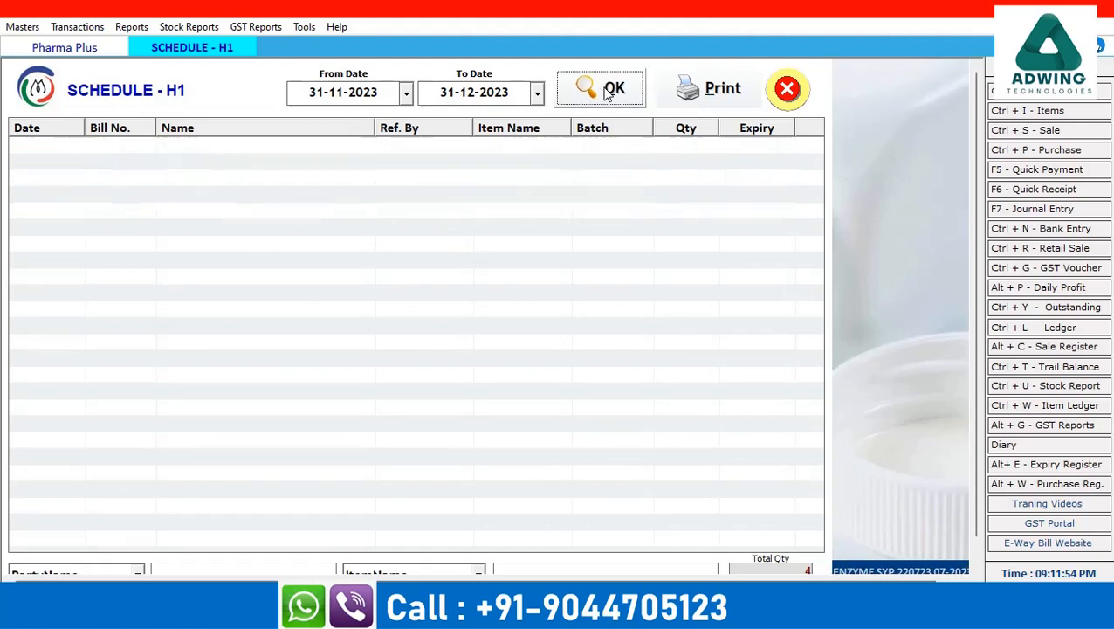
{"action": "double_click", "coordinate": [341, 96]}
{"action": "type", "text": "31-12"}
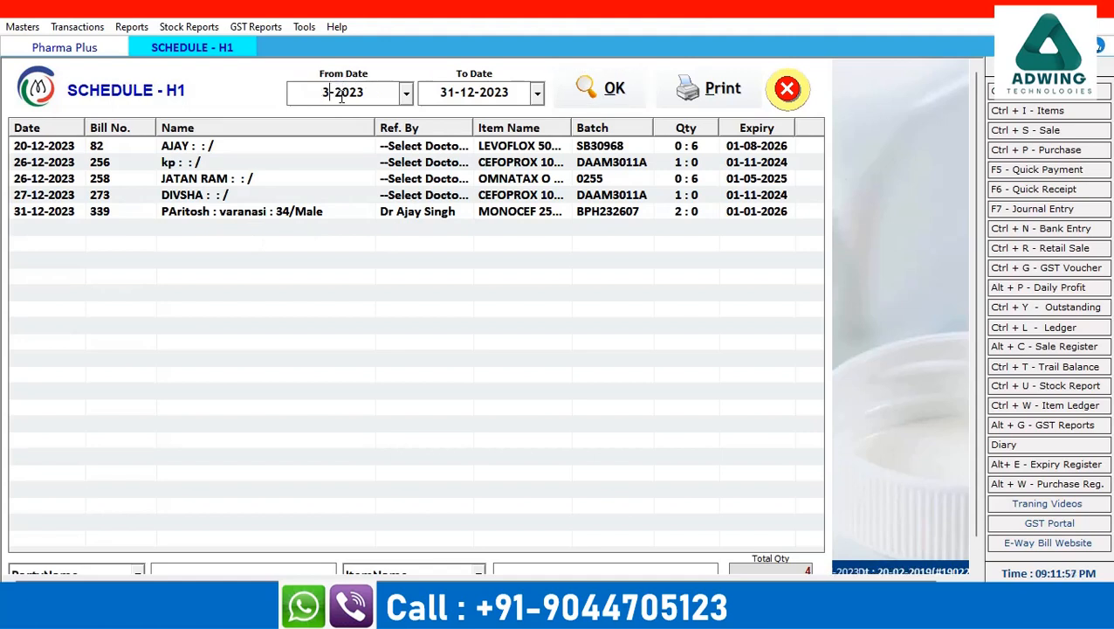
{"action": "key", "text": "Tab"}
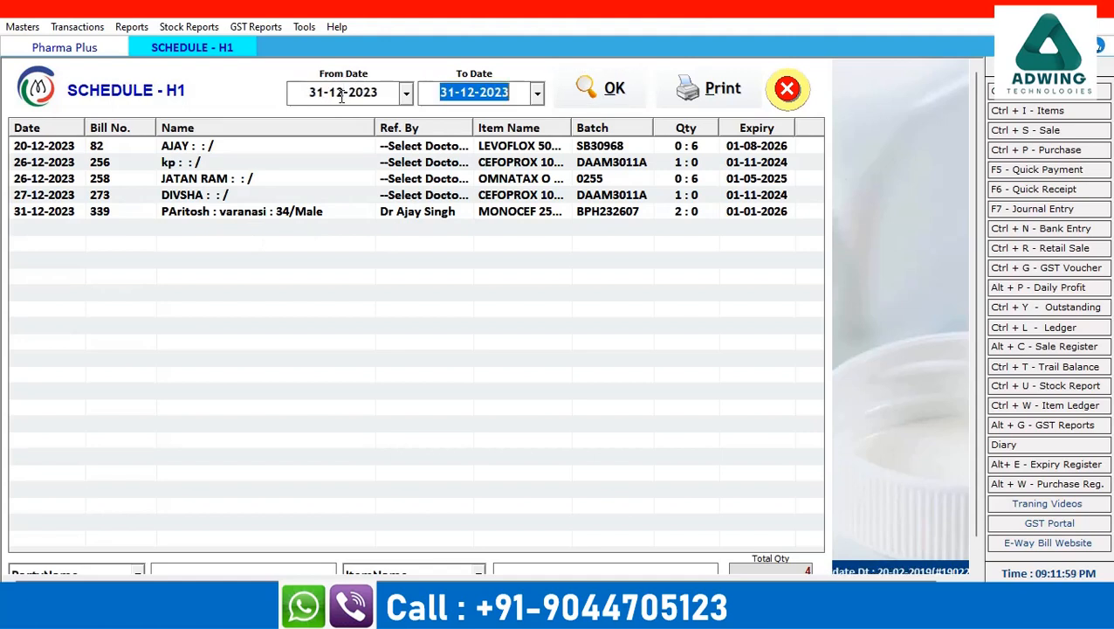
{"action": "left_click", "coordinate": [615, 91]}
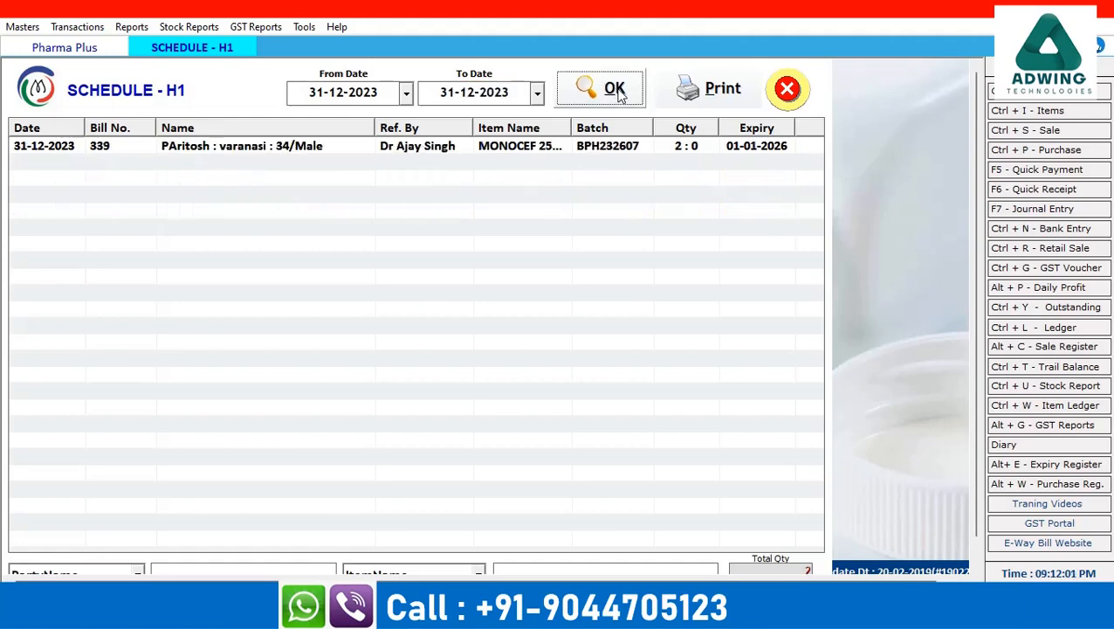
{"action": "left_click", "coordinate": [730, 103]}
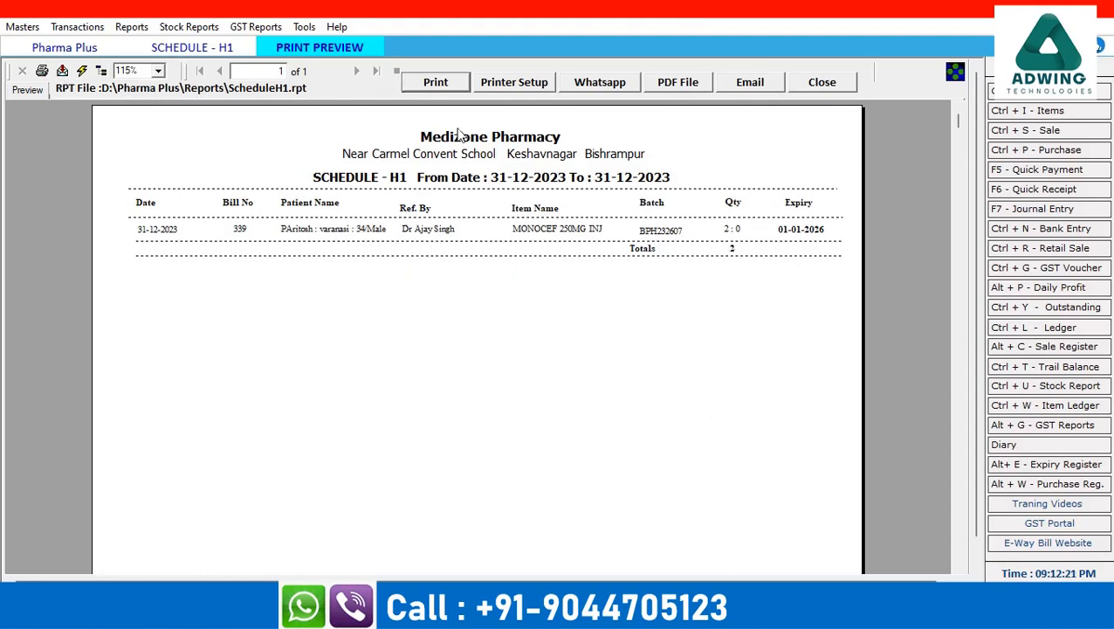
{"action": "left_click", "coordinate": [822, 83]}
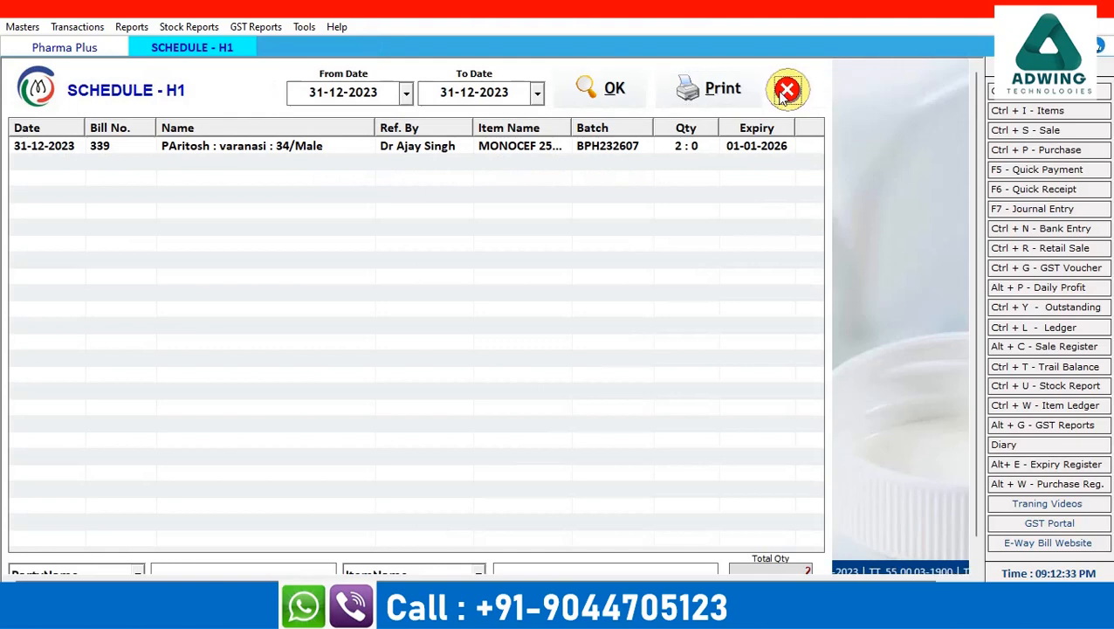